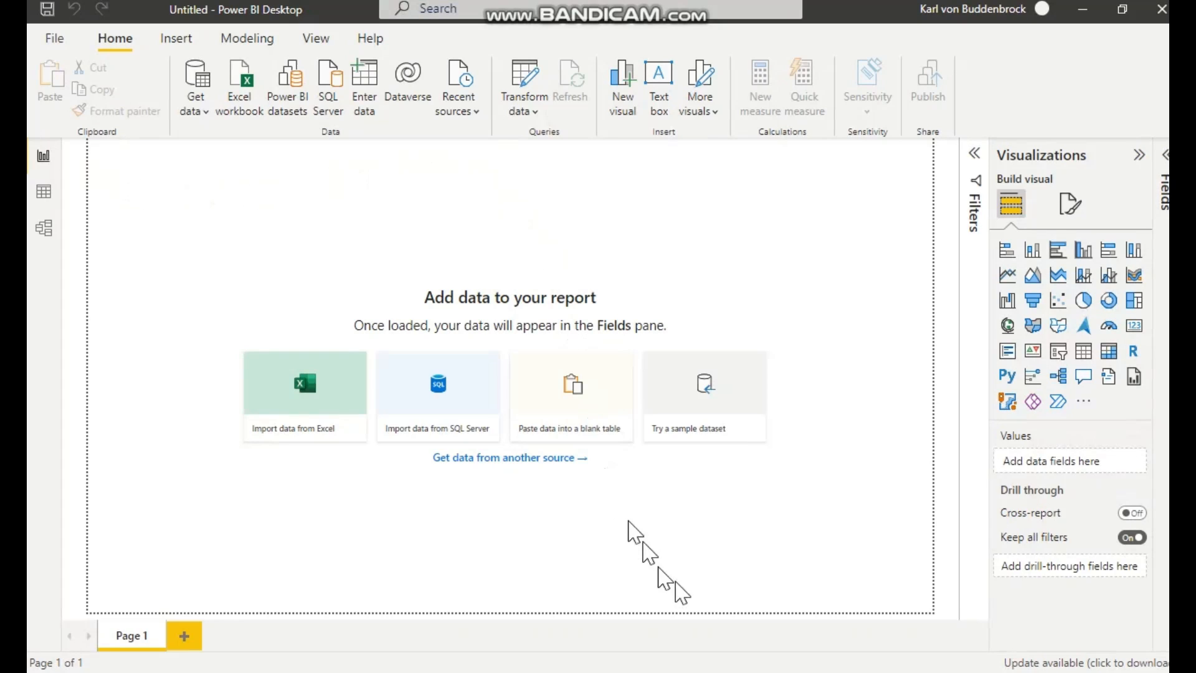
- Switch to MTEMBURA Power Line.mpp in Project and examine the flagged tasks Financial Closure, RAP Implementation and Spec testing
{"action": "mouse_move", "coordinate": [785, 671]}
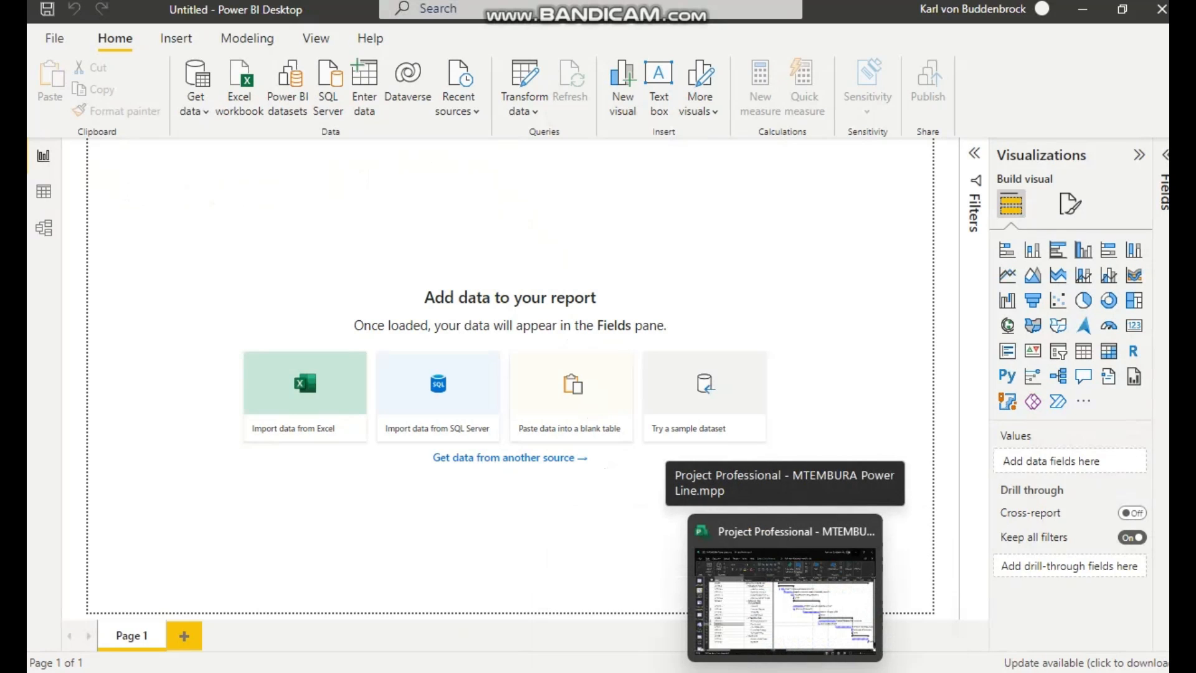
{"action": "left_click", "coordinate": [785, 598]}
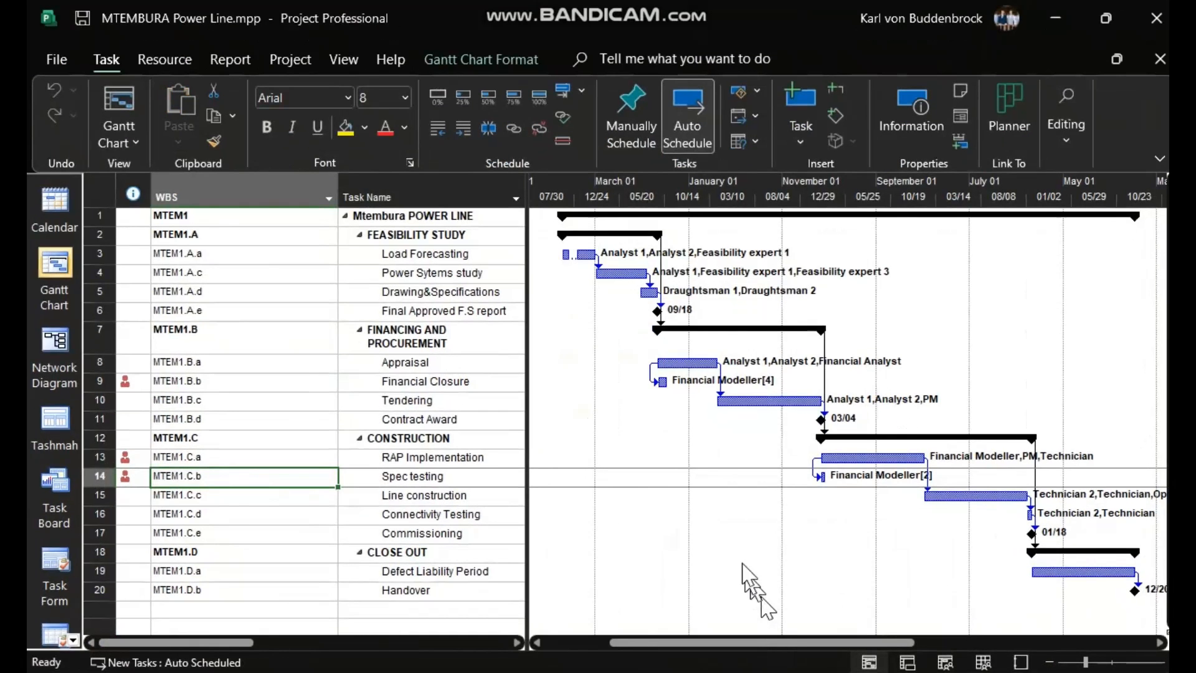
{"action": "left_click", "coordinate": [195, 381]}
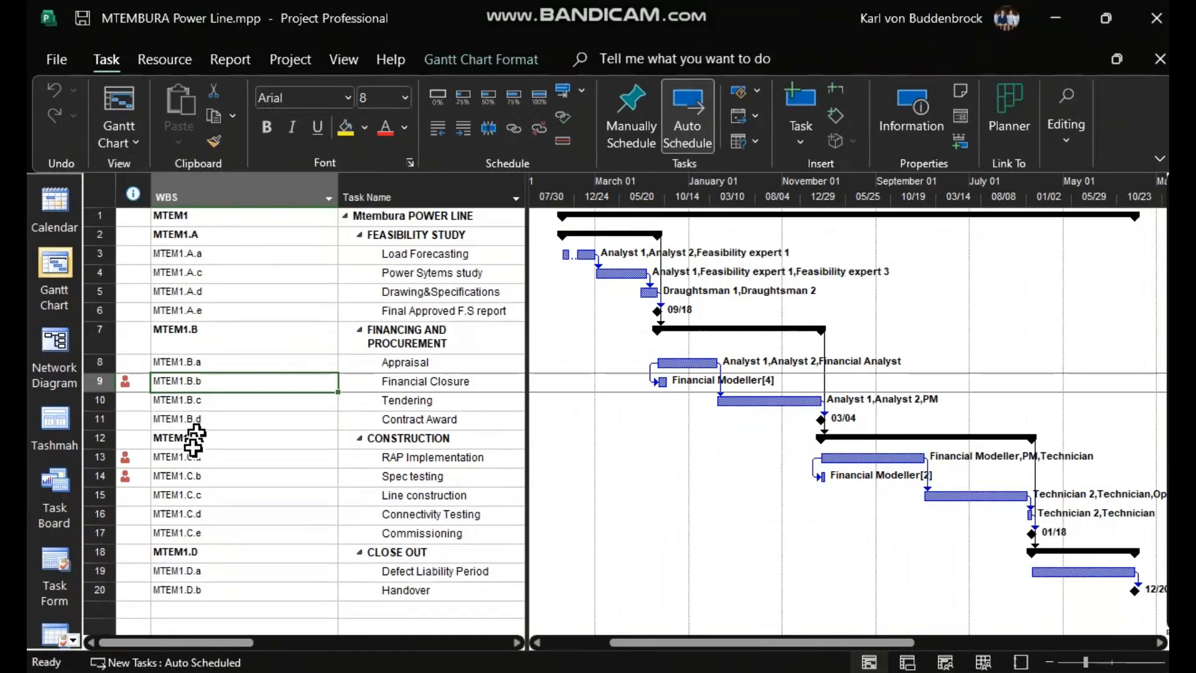
{"action": "left_click", "coordinate": [187, 458]}
{"action": "left_click", "coordinate": [185, 476]}
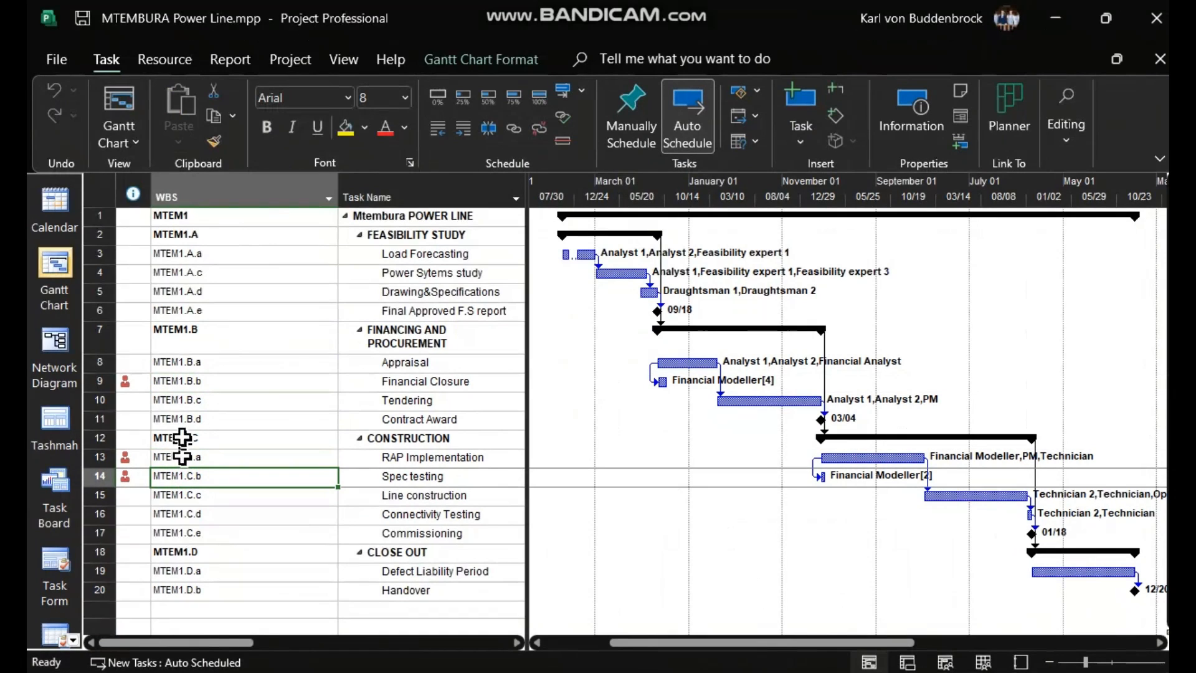
{"action": "left_click", "coordinate": [196, 381]}
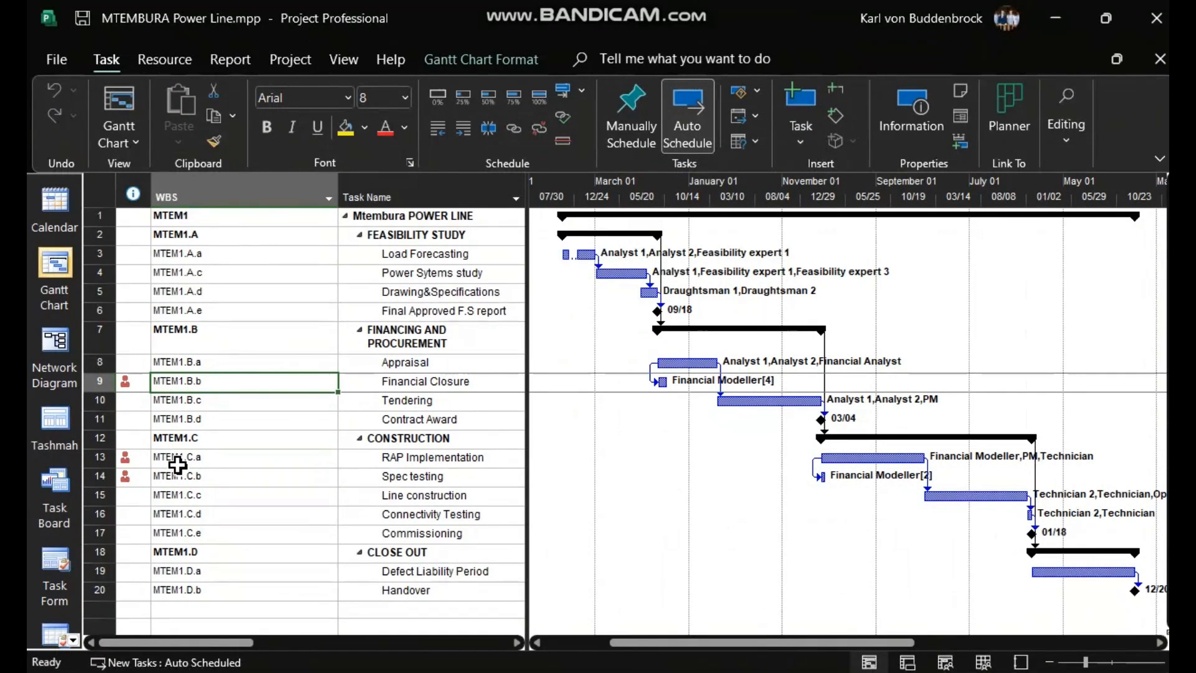
{"action": "left_click", "coordinate": [177, 461]}
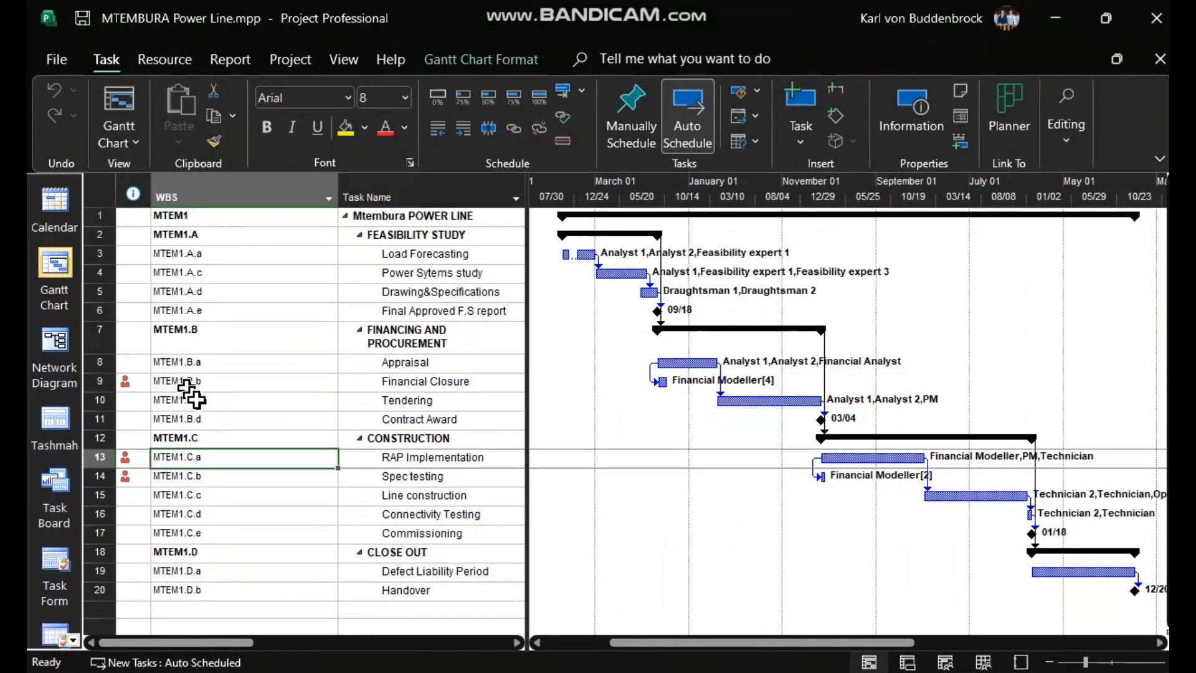
{"action": "left_click", "coordinate": [230, 381]}
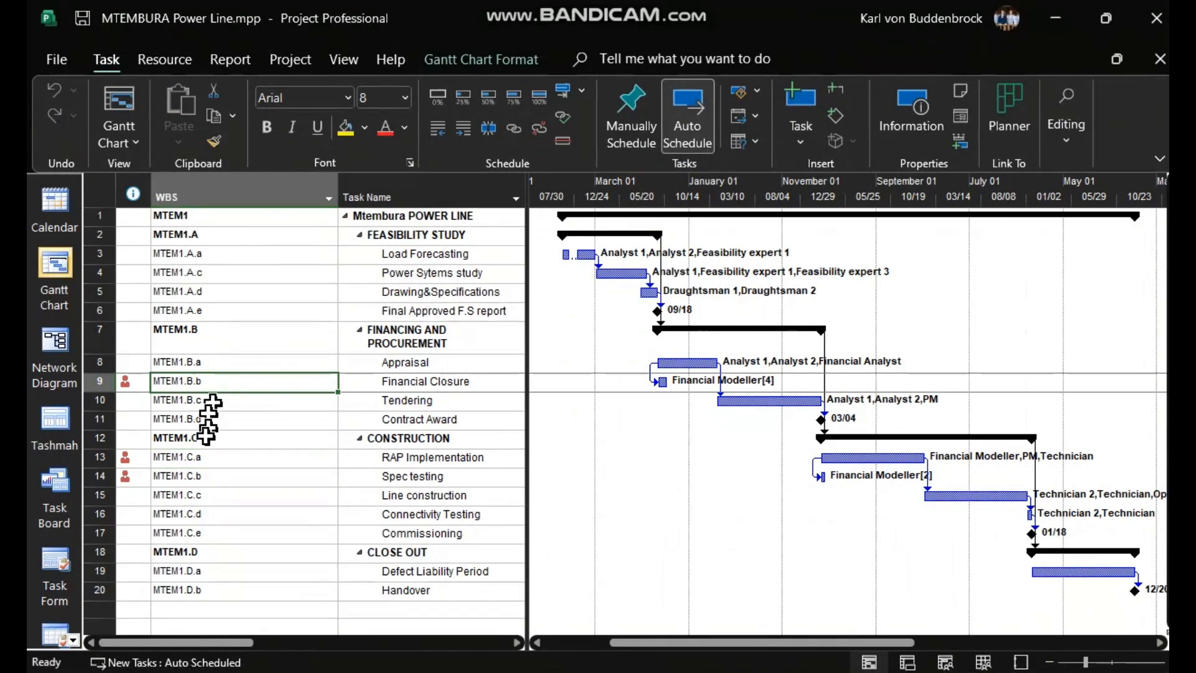
{"action": "left_click", "coordinate": [208, 460]}
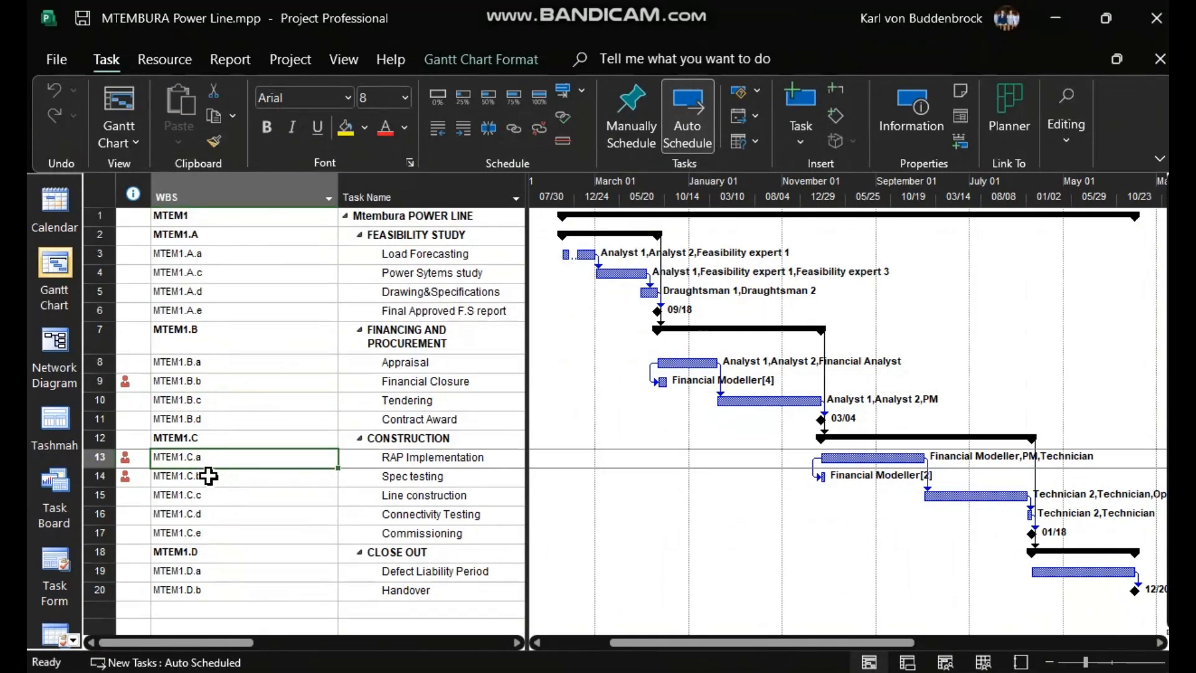
{"action": "left_click", "coordinate": [211, 477]}
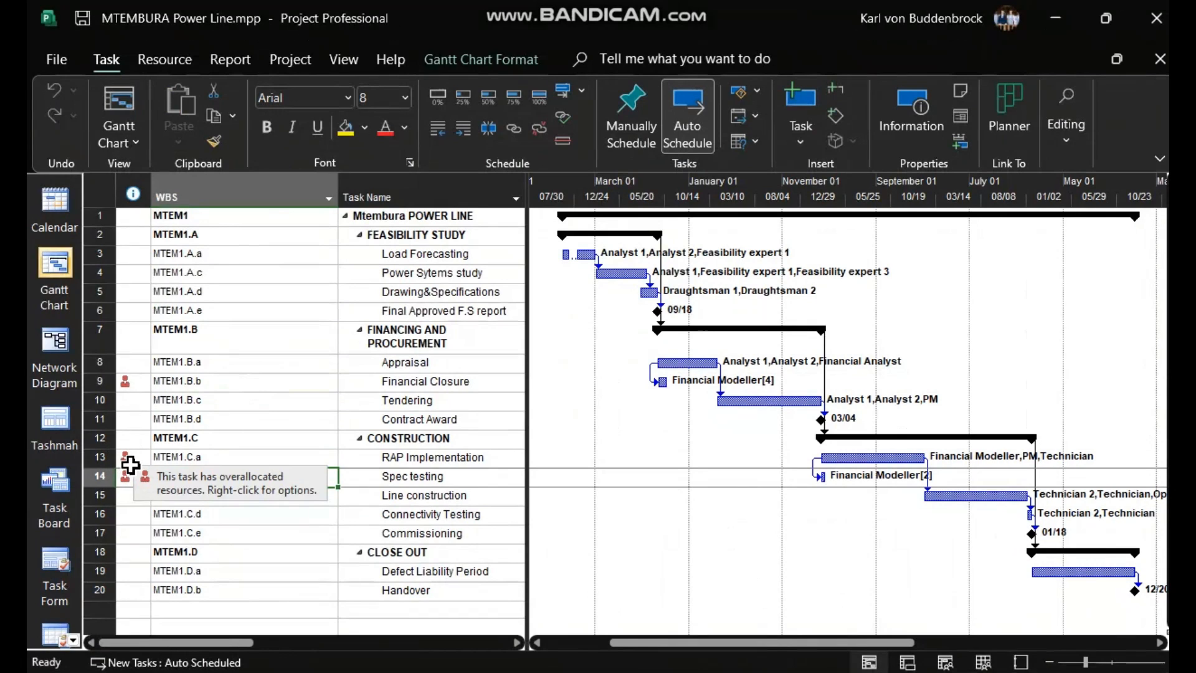
- Inspect the Financial Modeller's allocation for Financial Closure in a split-view Resource Graph, and close the split view
{"action": "left_click", "coordinate": [345, 59]}
{"action": "left_click", "coordinate": [742, 114]}
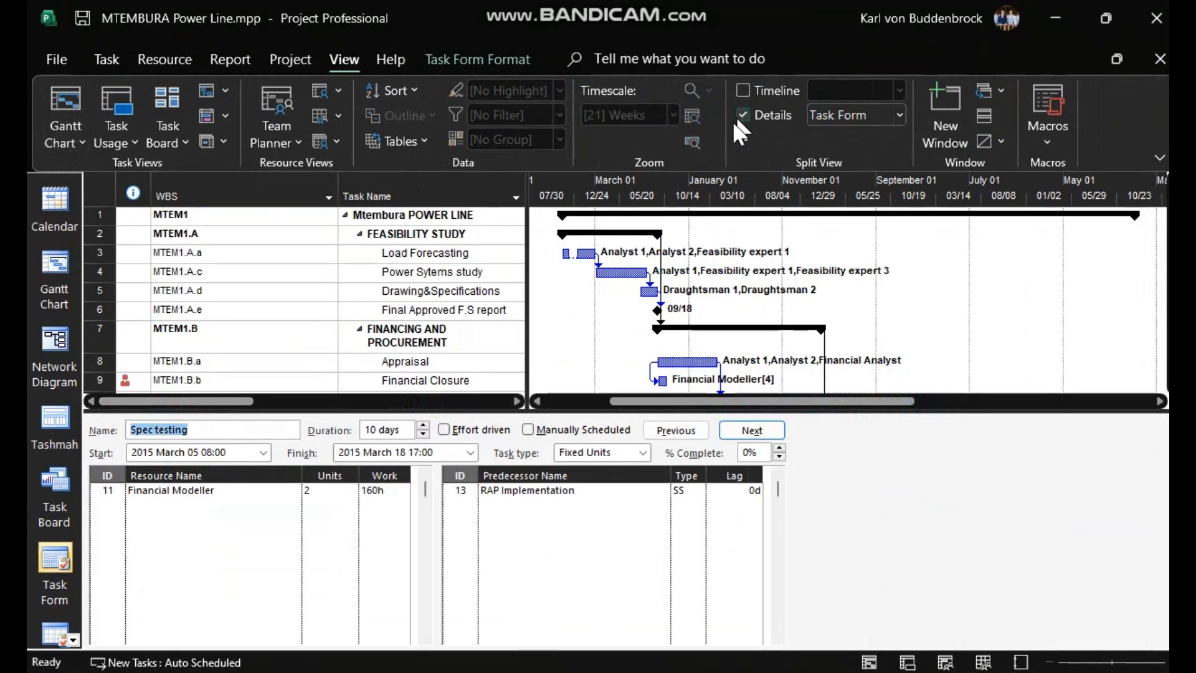
{"action": "left_click", "coordinate": [184, 380]}
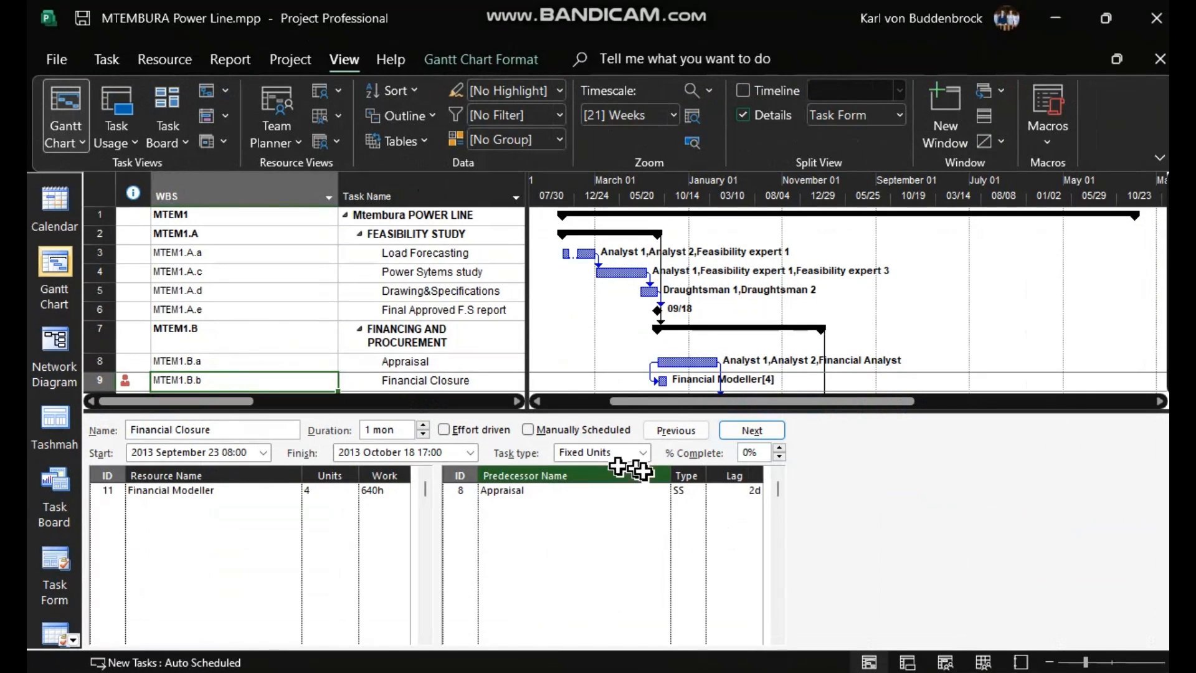
{"action": "left_click", "coordinate": [872, 496]}
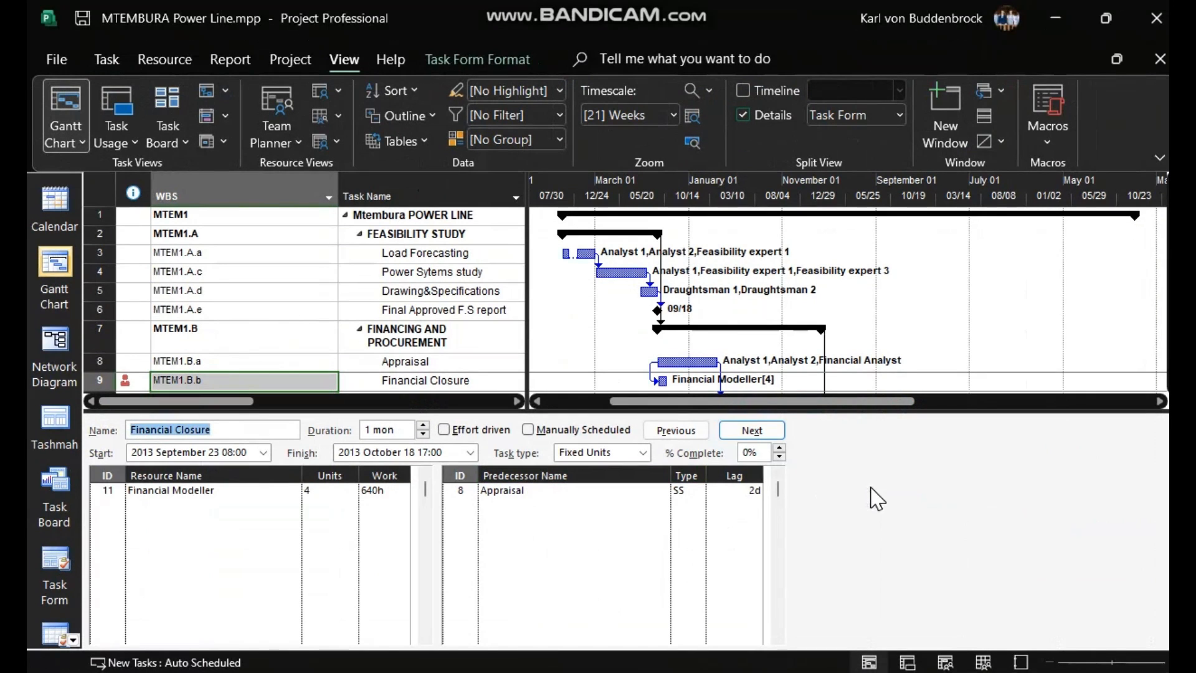
{"action": "left_click", "coordinate": [73, 639]}
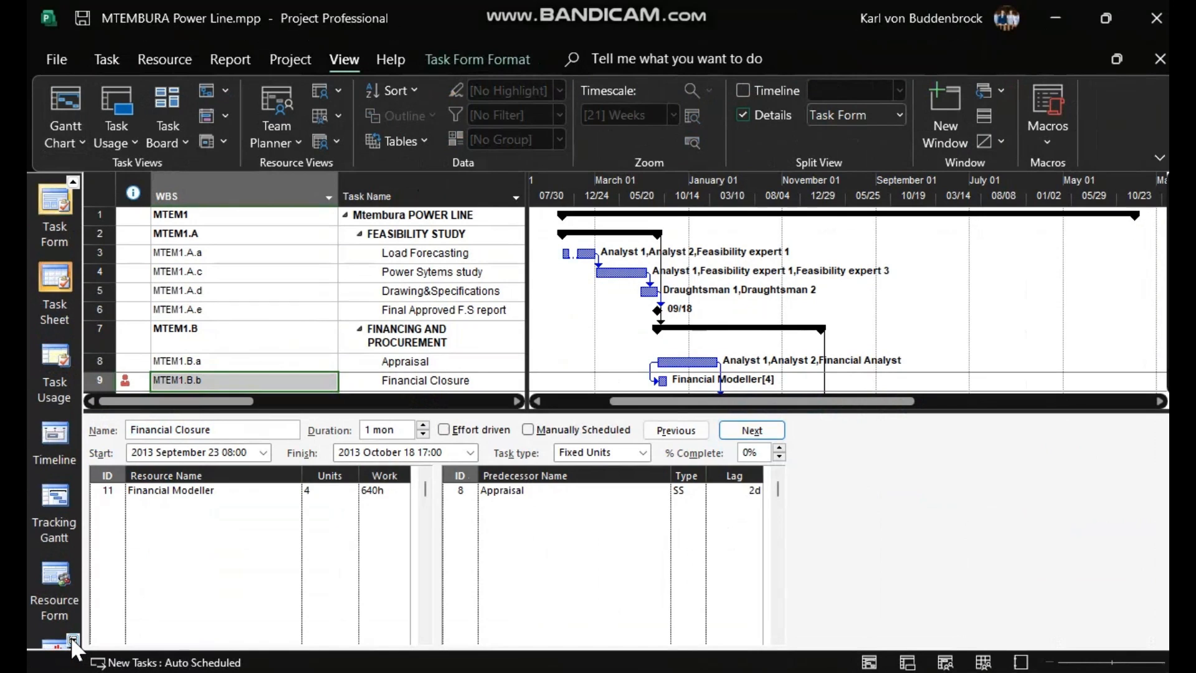
{"action": "left_click", "coordinate": [63, 573]}
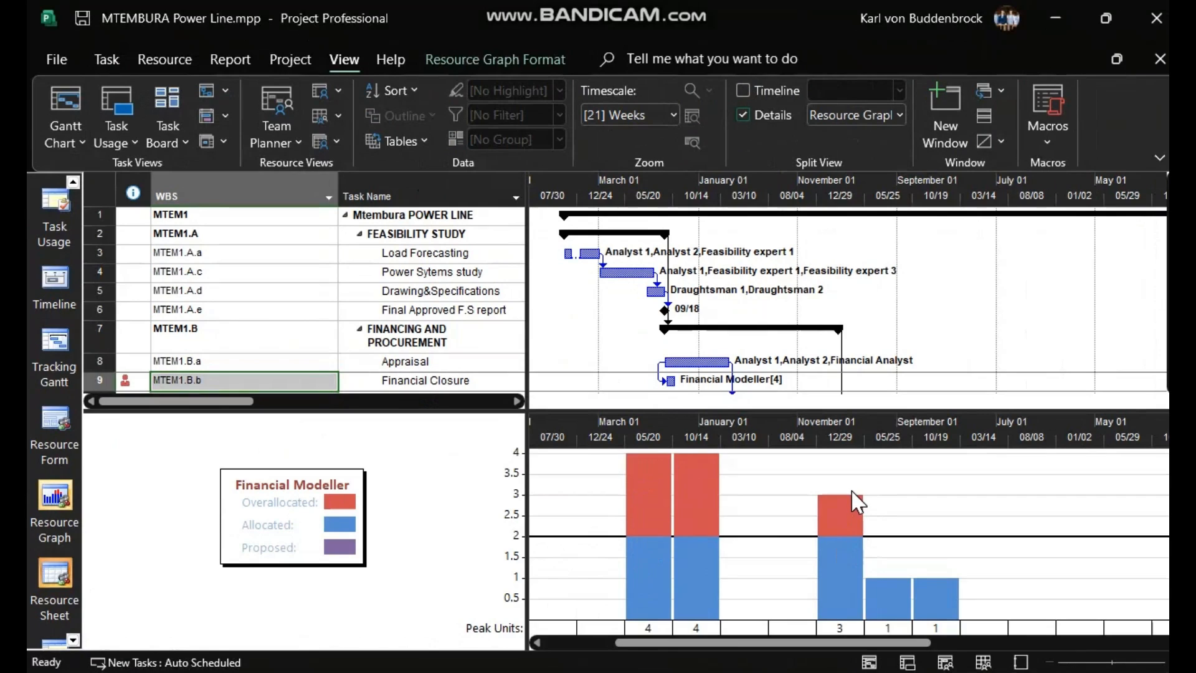
{"action": "double_click", "coordinate": [509, 408]}
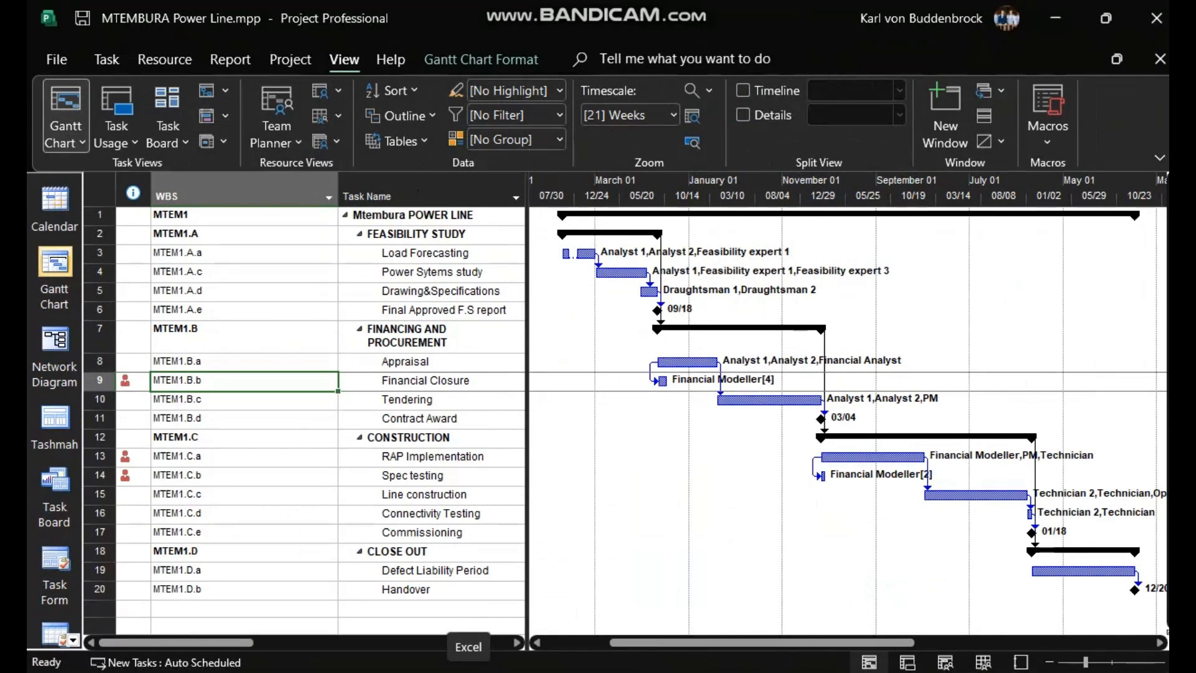
- Launch Excel and open the recent workbook Quality simulation.xlsx stored on the Desktop
{"action": "left_click", "coordinate": [468, 670]}
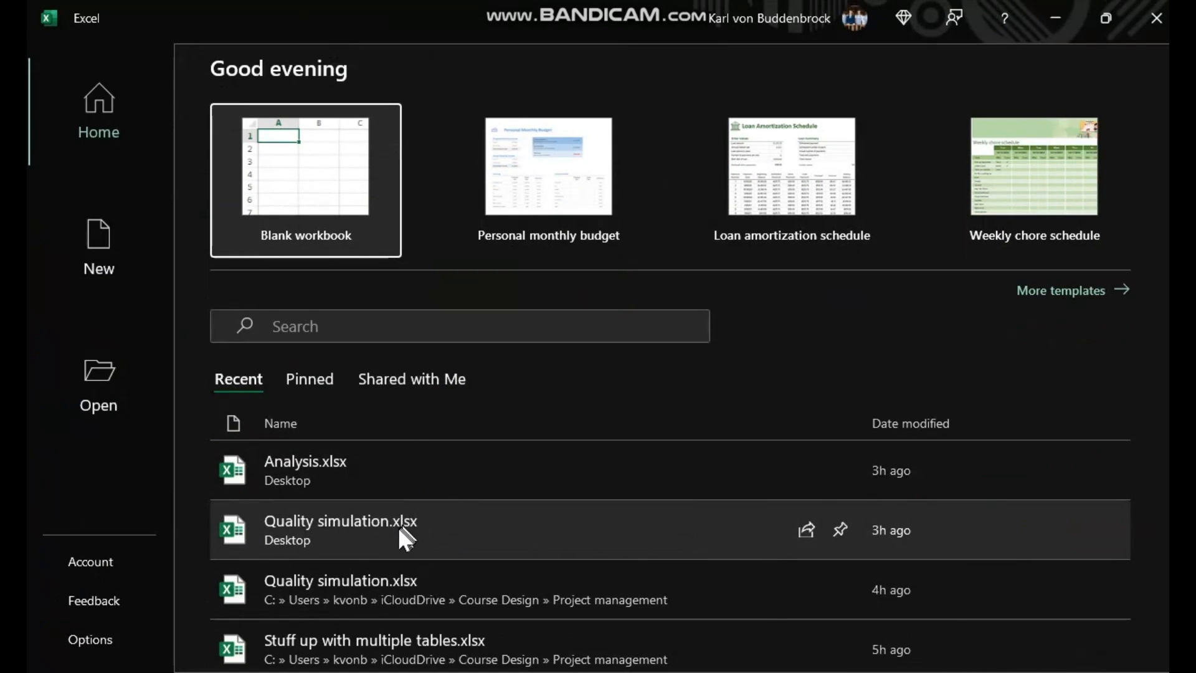
{"action": "left_click", "coordinate": [398, 529]}
{"action": "left_click", "coordinate": [397, 528]}
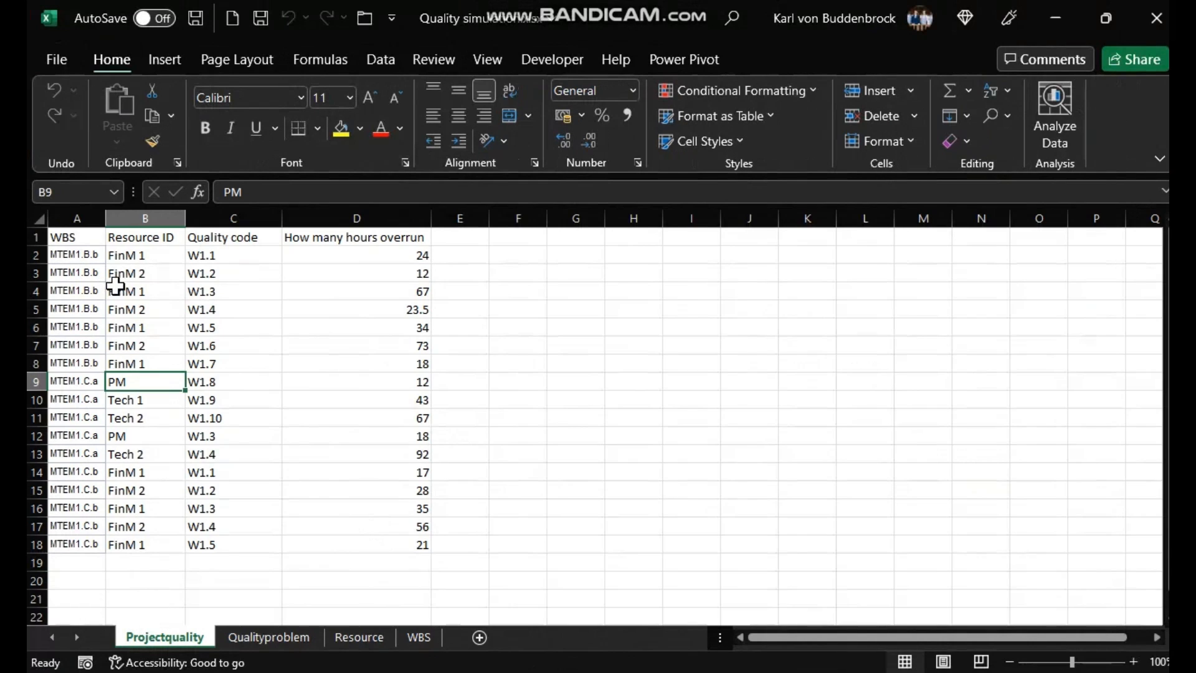
- Review the Projectquality sheet's column headings, the first hours-overrun entry and the WBS codes in column A
{"action": "left_click", "coordinate": [71, 243]}
{"action": "left_click", "coordinate": [148, 242]}
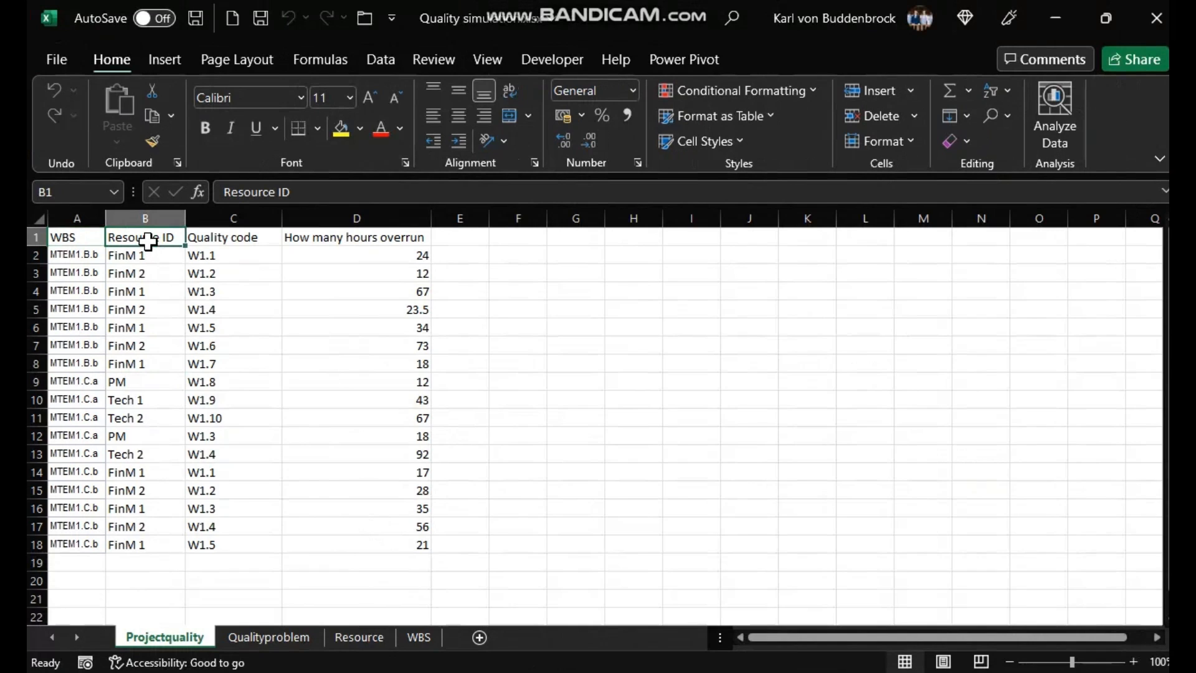
{"action": "left_click", "coordinate": [232, 241]}
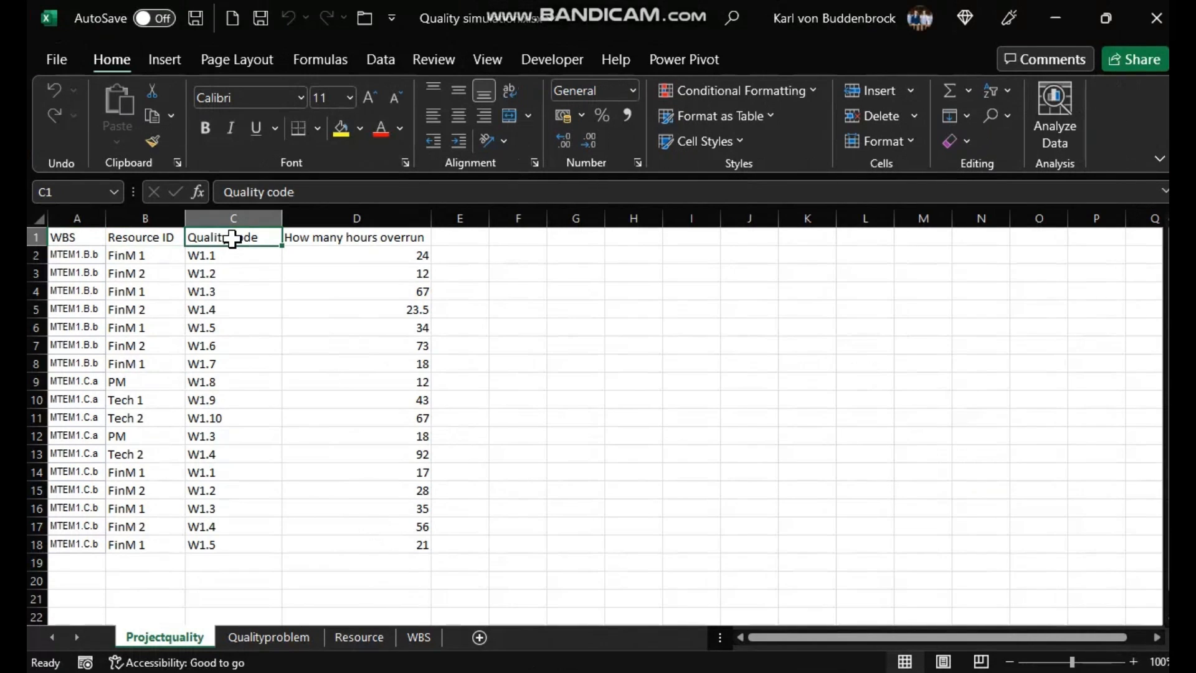
{"action": "left_click", "coordinate": [387, 242]}
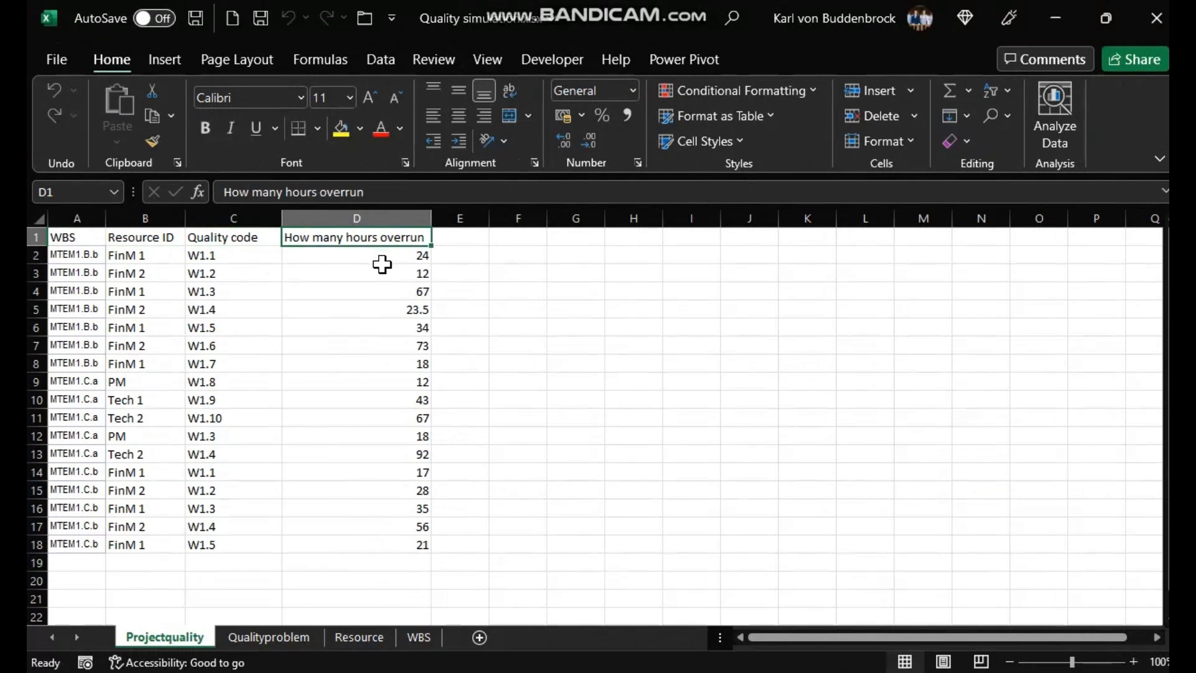
{"action": "left_click", "coordinate": [368, 252]}
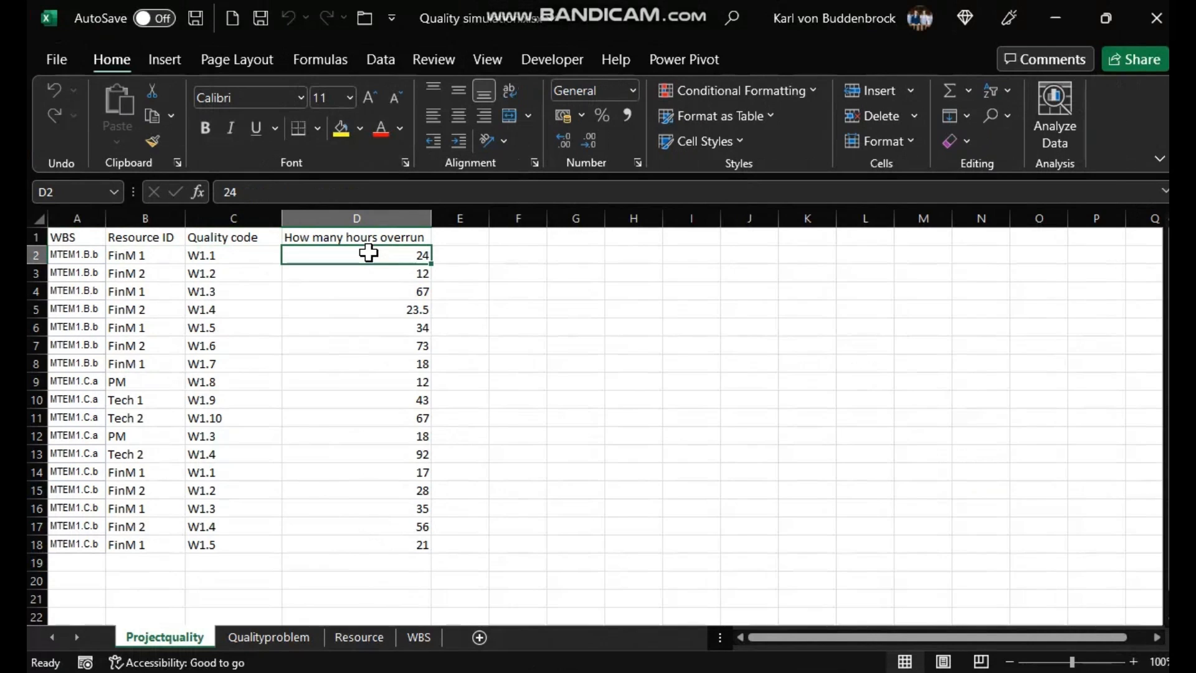
{"action": "left_click_drag", "start_coordinate": [81, 255], "coordinate": [81, 544]}
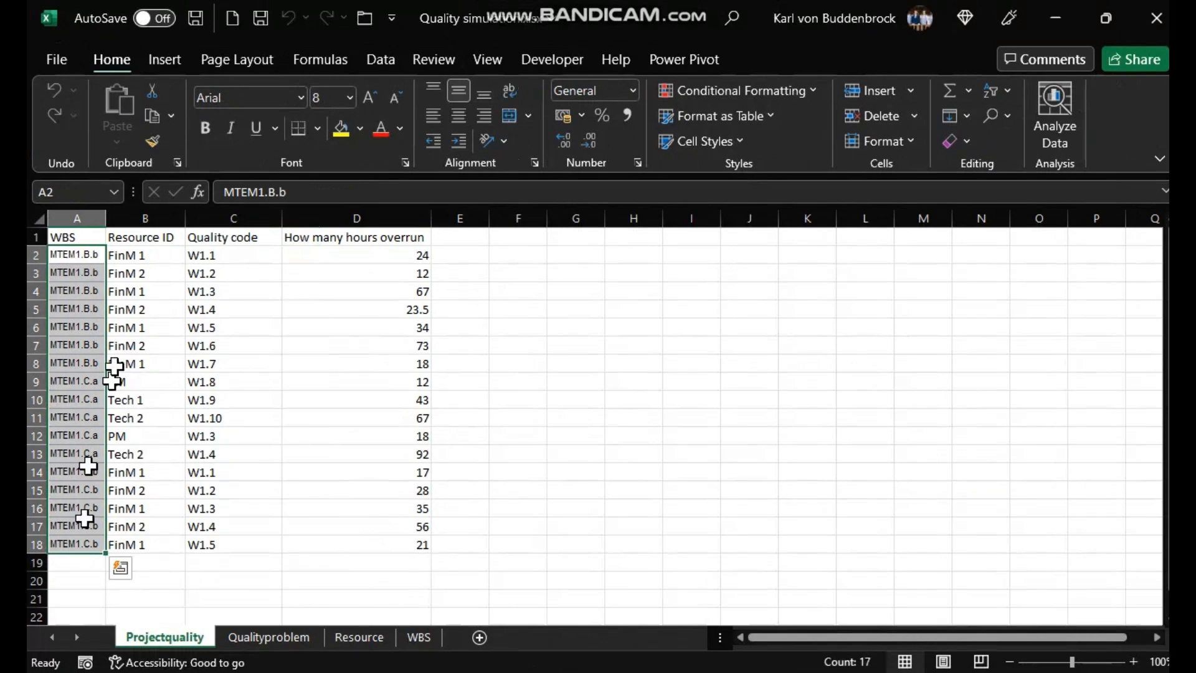
{"action": "left_click", "coordinate": [84, 256]}
{"action": "left_click", "coordinate": [86, 272]}
{"action": "left_click", "coordinate": [81, 291]}
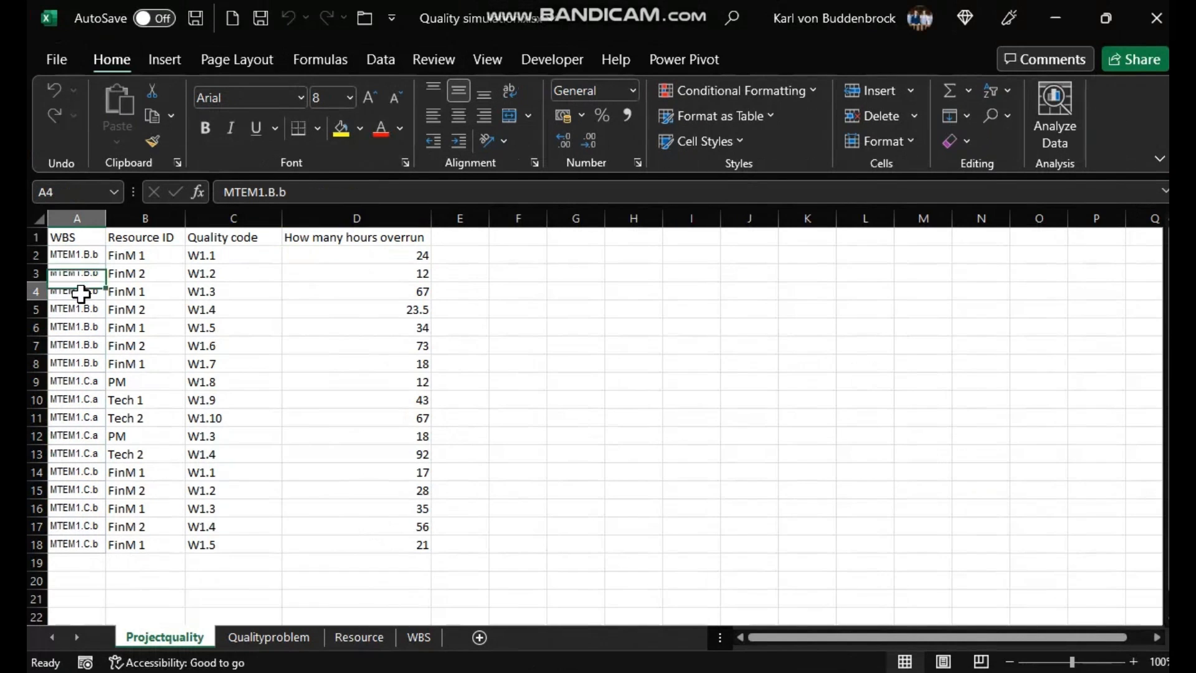
{"action": "left_click", "coordinate": [78, 311]}
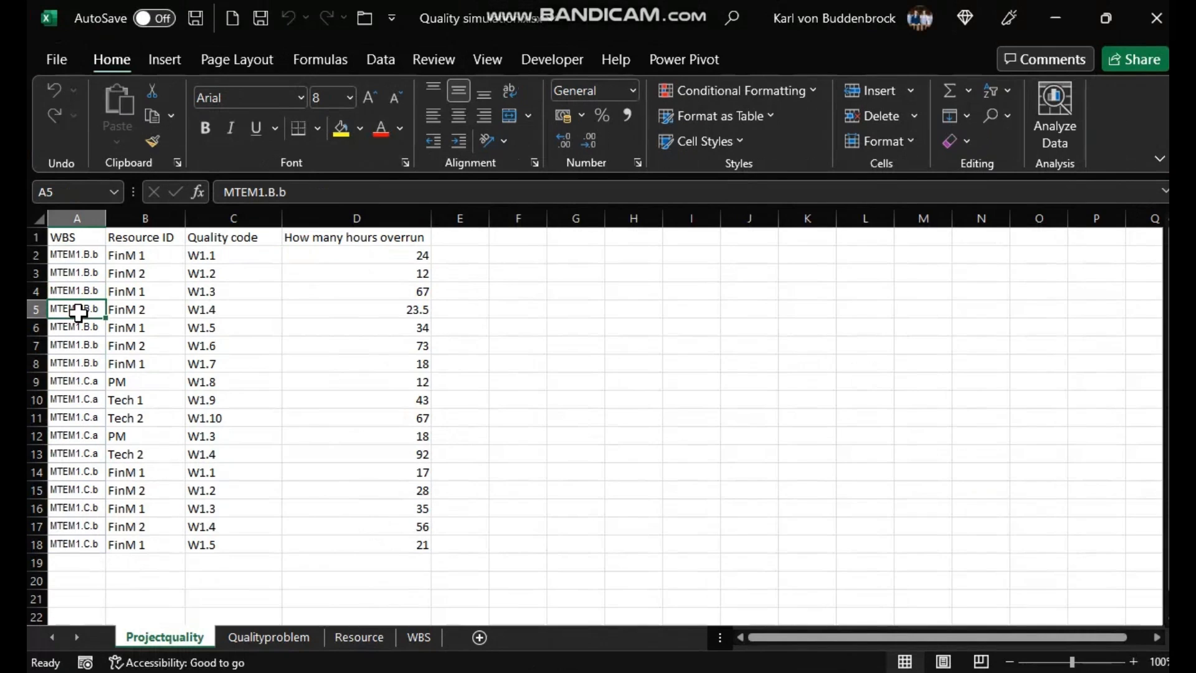
- Examine the resource IDs recorded against WBS code MTEM1.B.b on the Projectquality sheet
{"action": "left_click", "coordinate": [145, 257]}
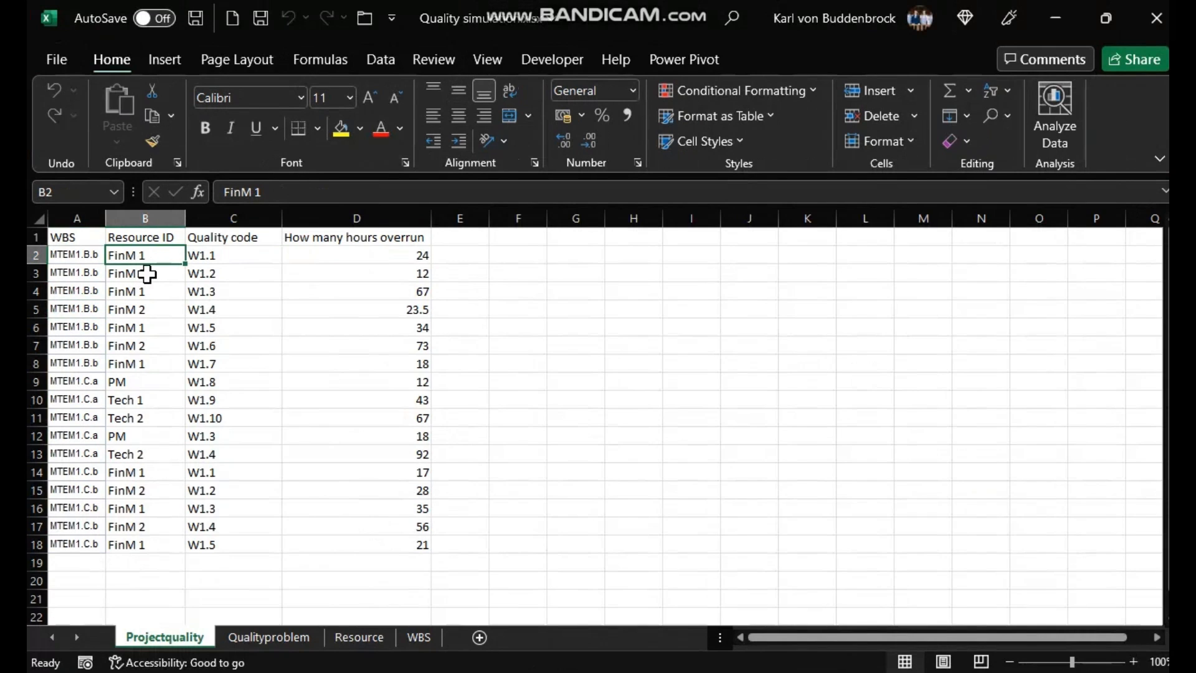
{"action": "left_click", "coordinate": [147, 274]}
{"action": "left_click", "coordinate": [137, 254]}
{"action": "left_click", "coordinate": [135, 274]}
{"action": "left_click", "coordinate": [134, 288]}
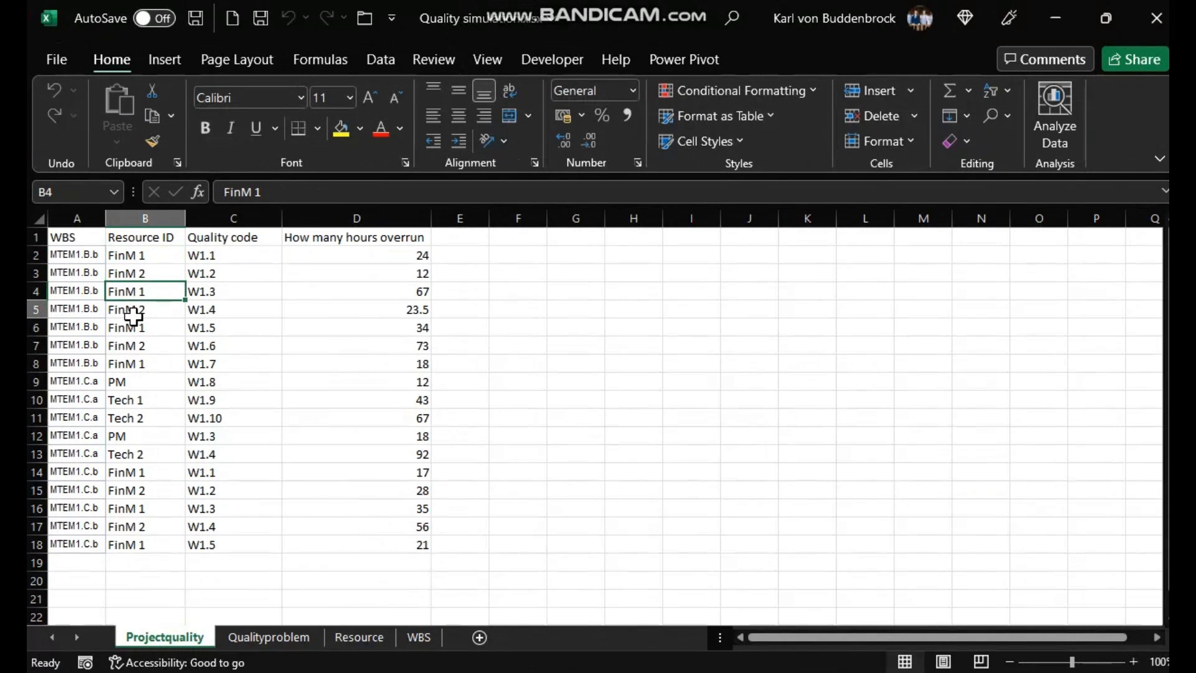
{"action": "left_click", "coordinate": [133, 311]}
{"action": "left_click", "coordinate": [132, 327]}
{"action": "left_click", "coordinate": [131, 345]}
{"action": "left_click", "coordinate": [81, 324]}
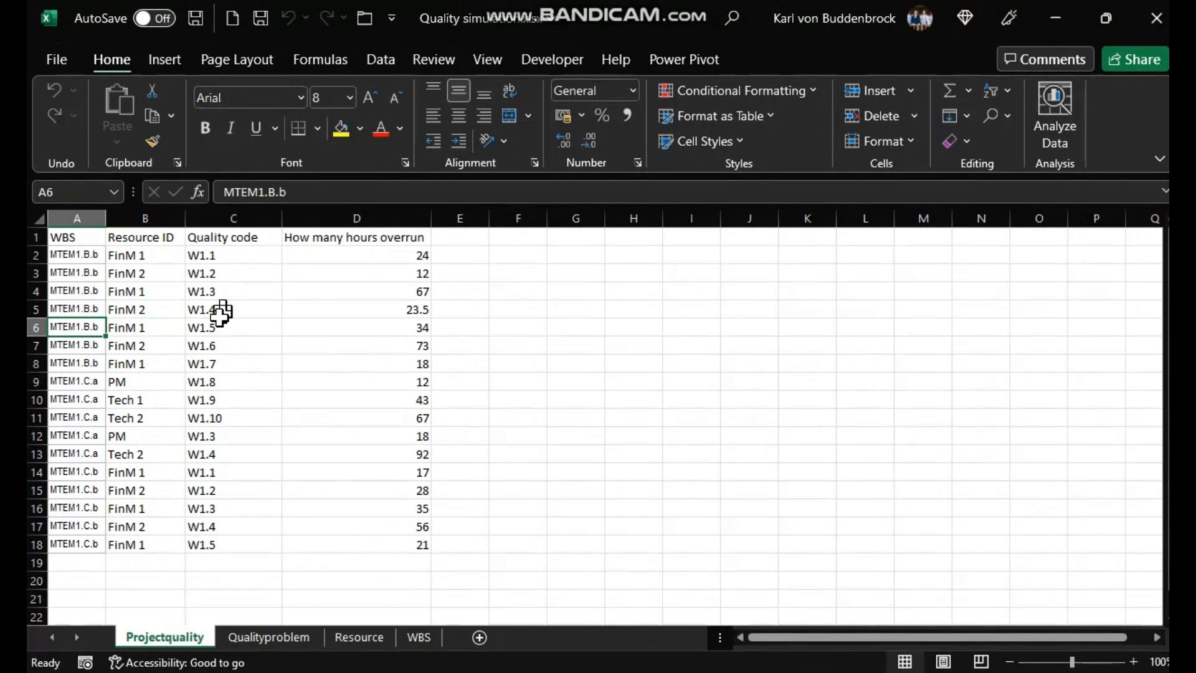
- Review the problem descriptions matching the quality codes on the Qualityproblem sheet
{"action": "left_click", "coordinate": [299, 637]}
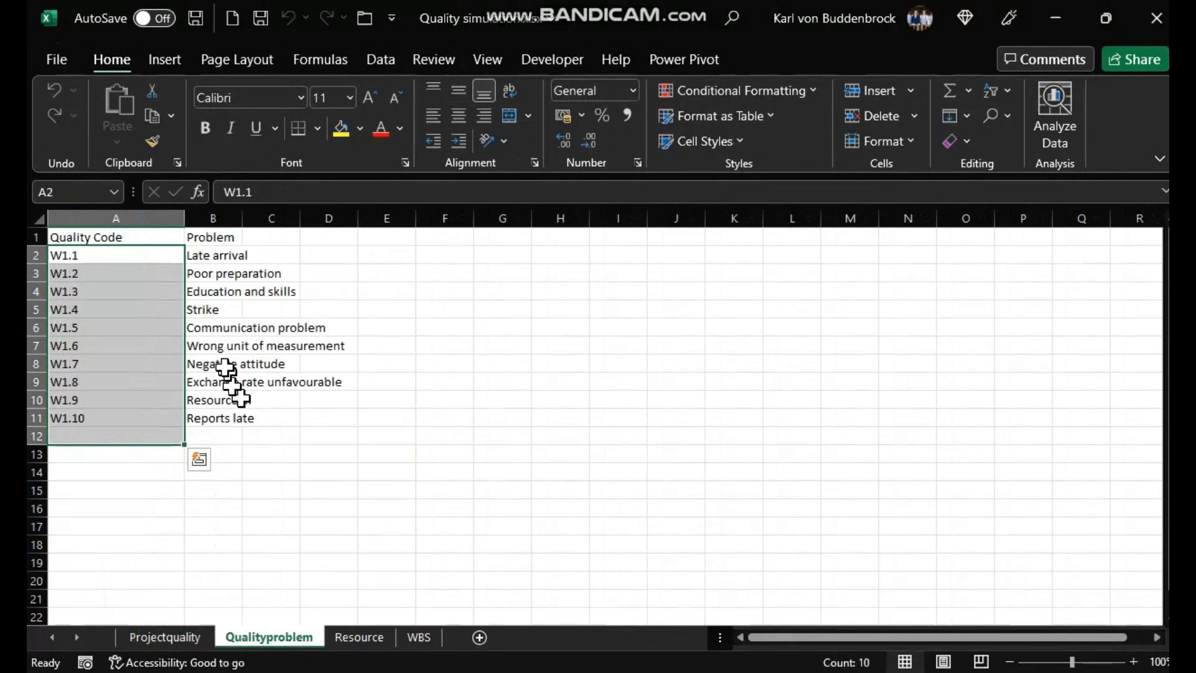
{"action": "left_click", "coordinate": [226, 260]}
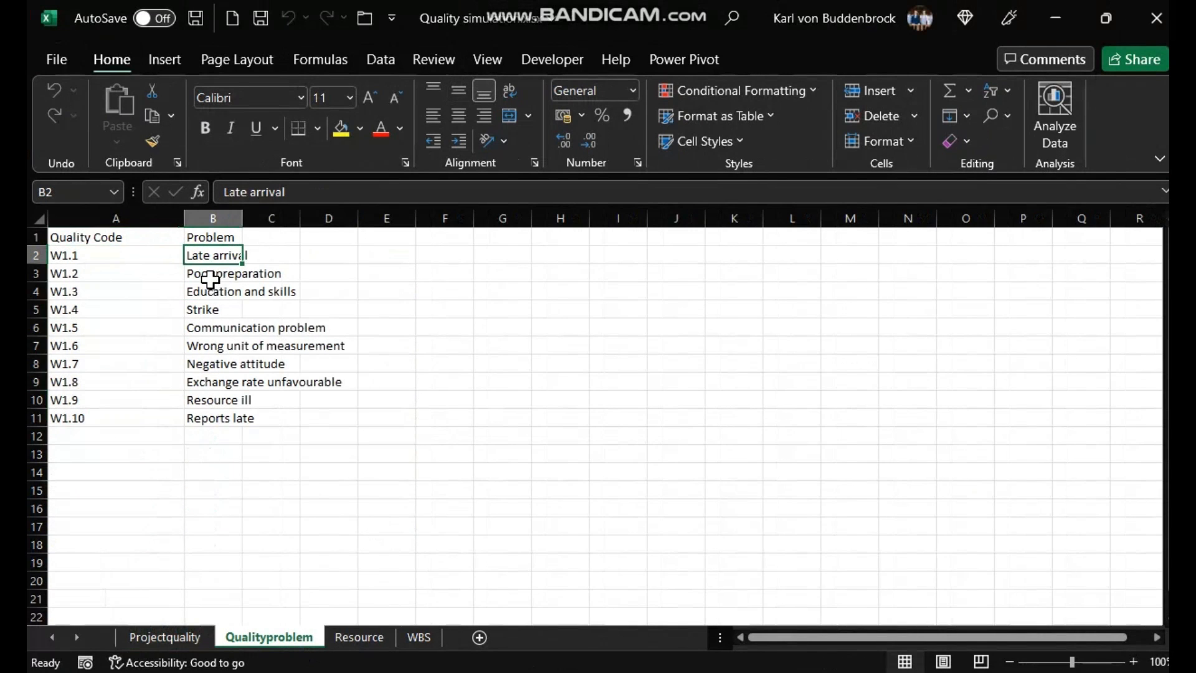
{"action": "left_click", "coordinate": [210, 271]}
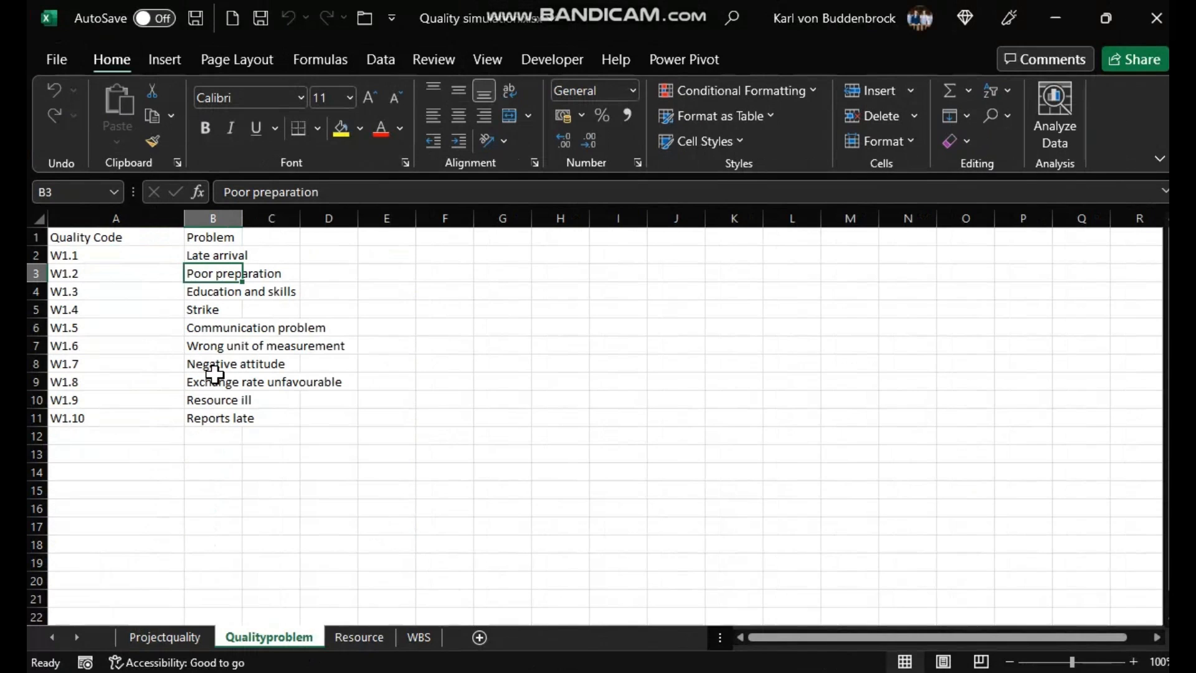
- Review the resource IDs, resource names and hourly rates on the Resource sheet
{"action": "left_click", "coordinate": [346, 640]}
{"action": "left_click", "coordinate": [101, 261]}
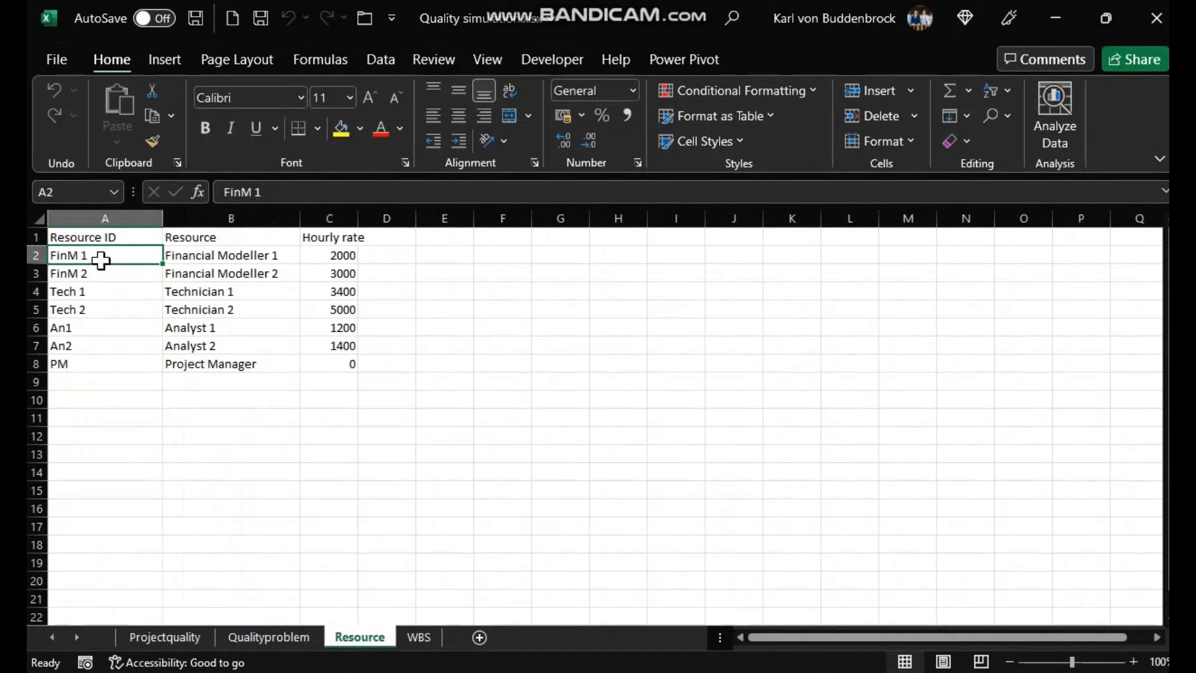
{"action": "left_click", "coordinate": [193, 259]}
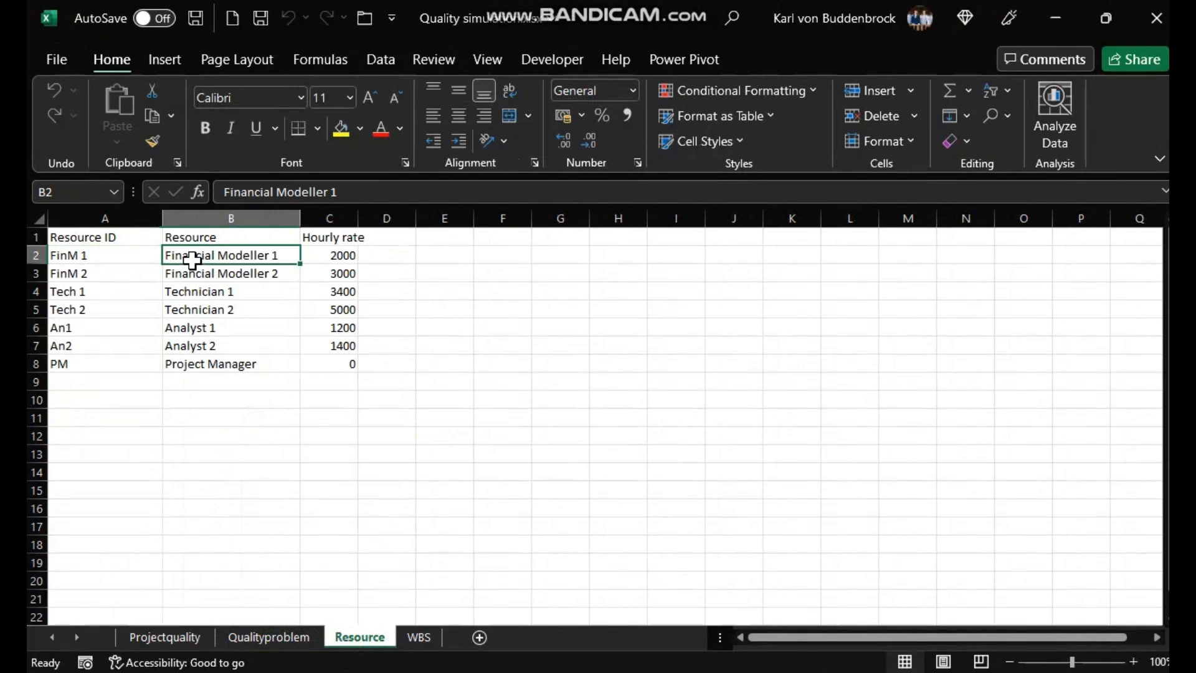
{"action": "left_click", "coordinate": [348, 257]}
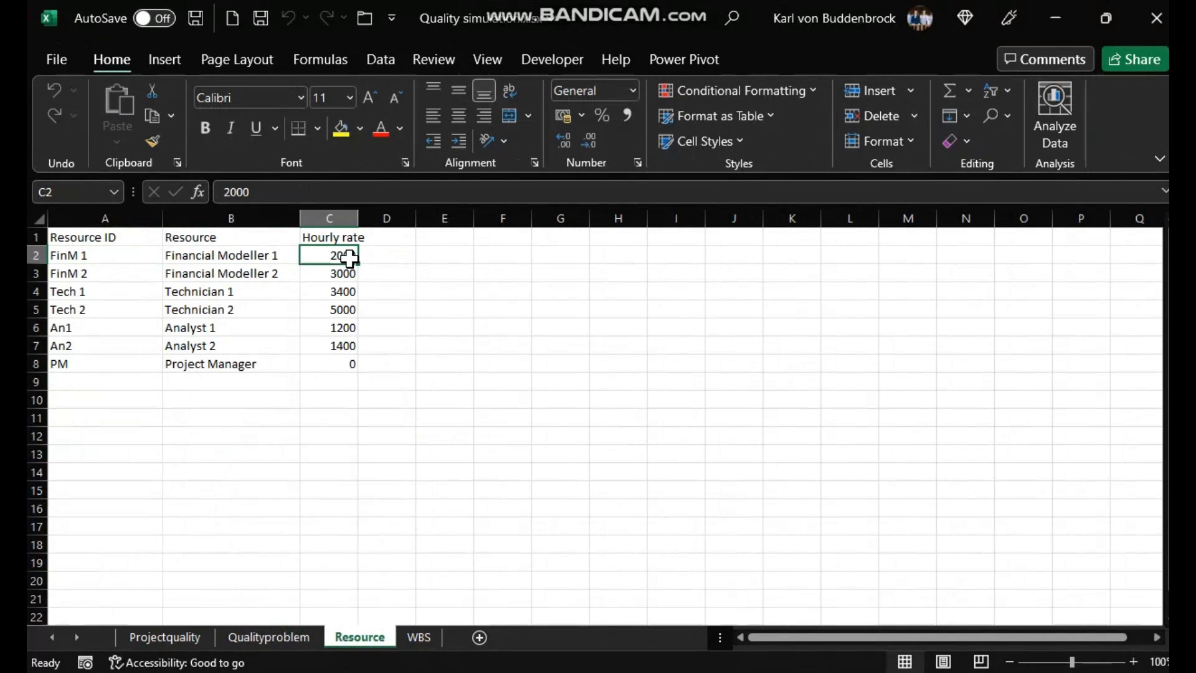
- Check the task names on the WBS sheet and close the Quality simulation workbook
{"action": "left_click", "coordinate": [420, 637]}
{"action": "left_click", "coordinate": [205, 319]}
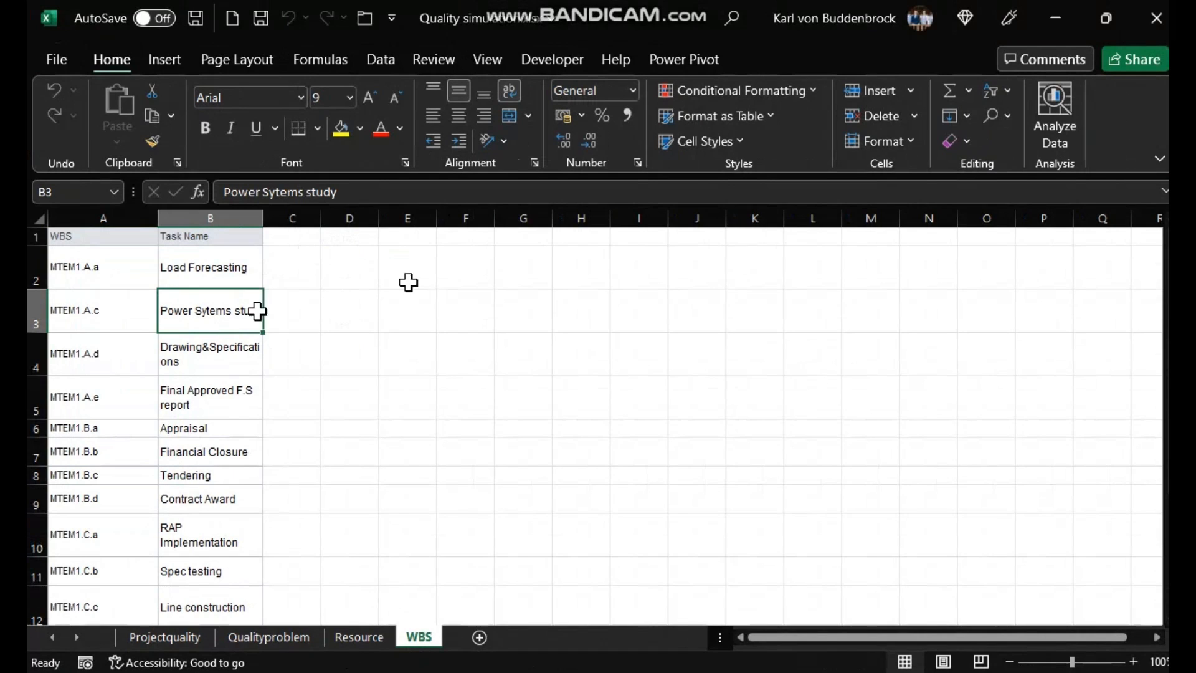
{"action": "left_click", "coordinate": [1139, 26]}
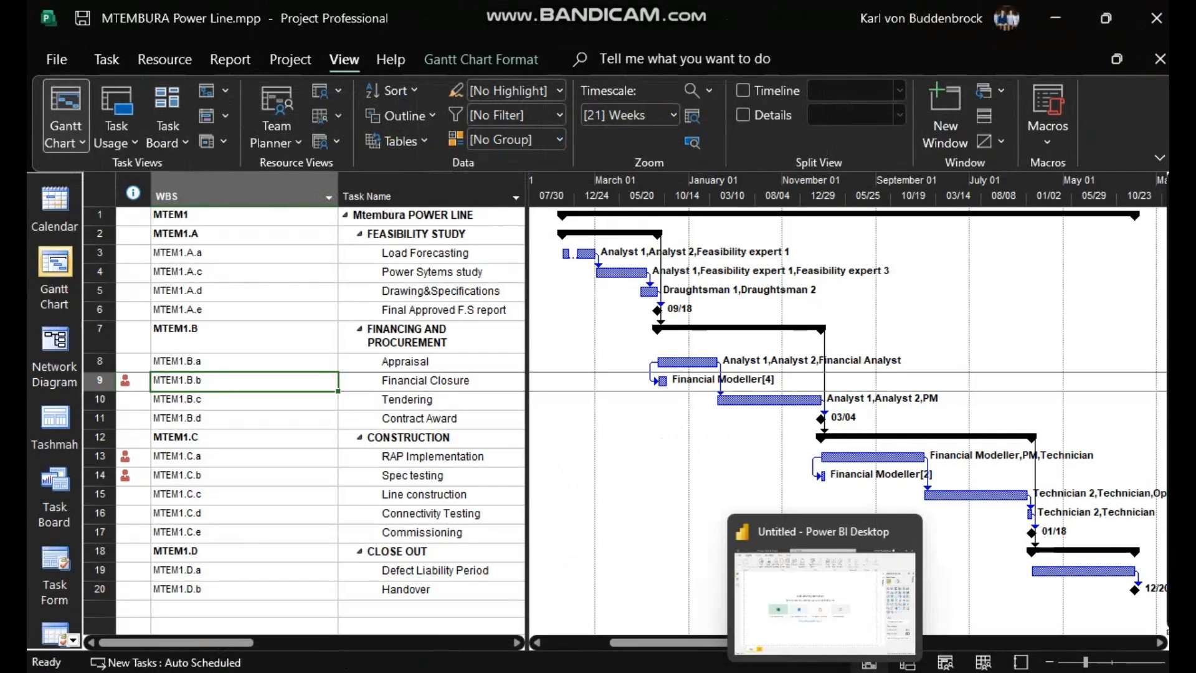
- Switch to Power BI Desktop and import the Excel workbook Quality simulation.xlsx
{"action": "left_click", "coordinate": [826, 671]}
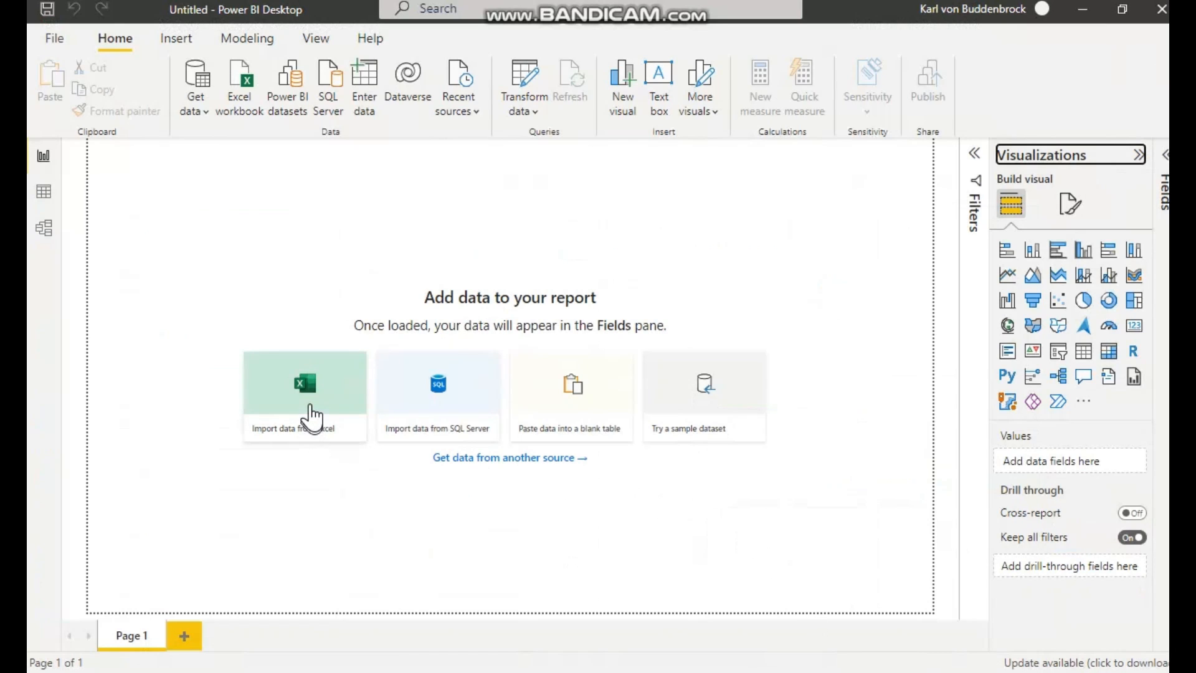
{"action": "left_click", "coordinate": [309, 416]}
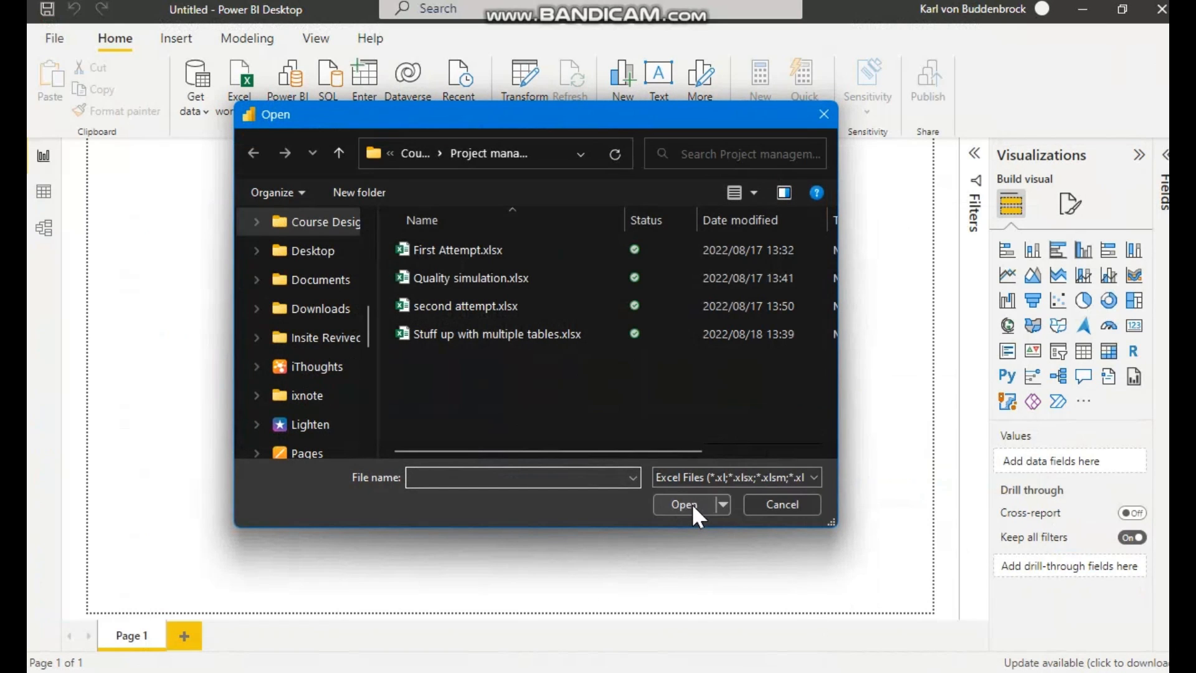
{"action": "left_click", "coordinate": [492, 278]}
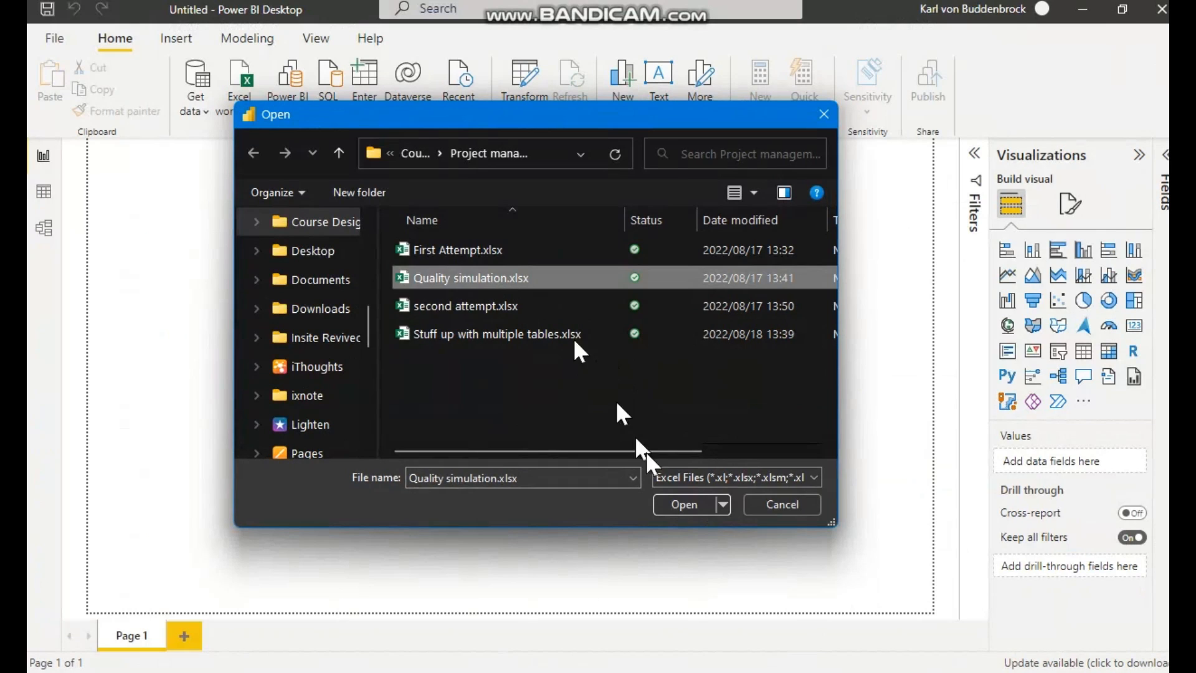
{"action": "left_click", "coordinate": [685, 507]}
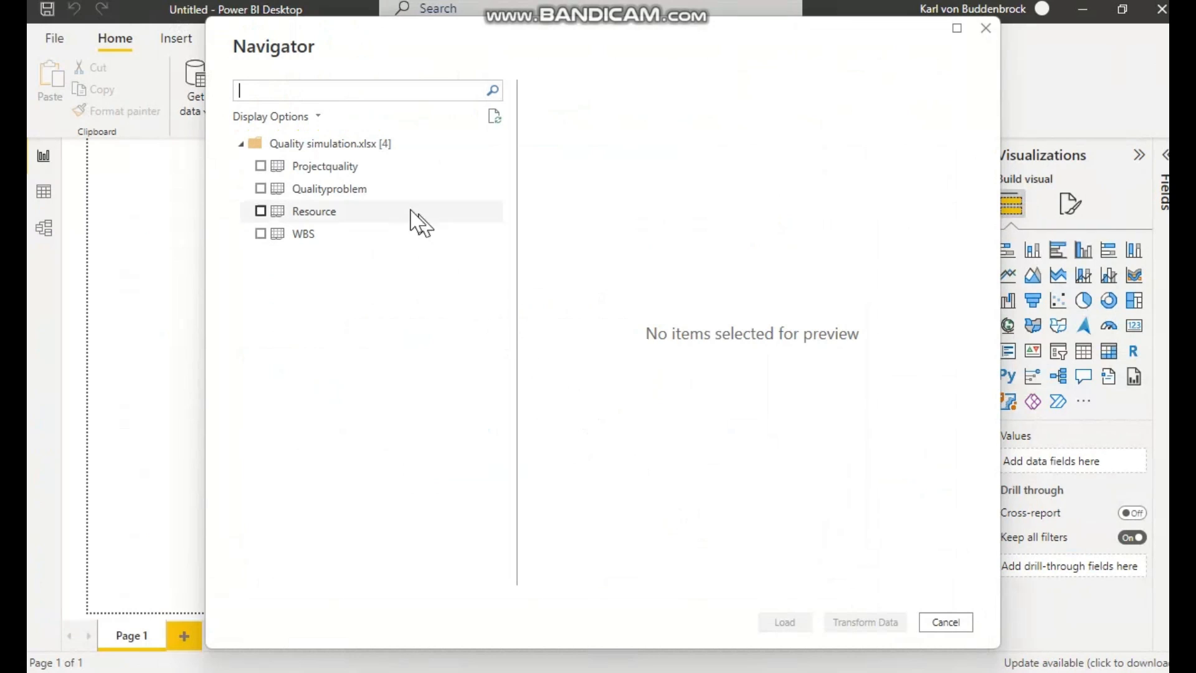
- Include the Projectquality, Qualityproblem, Resource and WBS tables, preview their column headings and open them for data transformation
{"action": "left_click", "coordinate": [260, 166]}
{"action": "left_click", "coordinate": [261, 188]}
{"action": "left_click", "coordinate": [260, 210]}
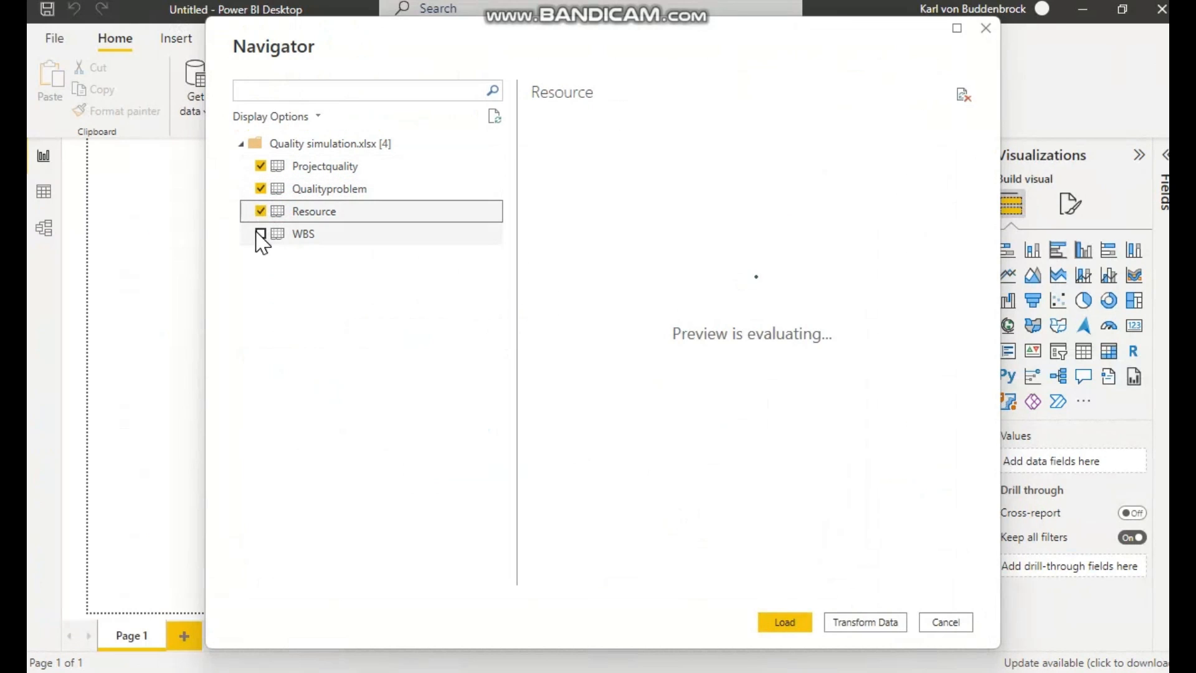
{"action": "left_click", "coordinate": [256, 235]}
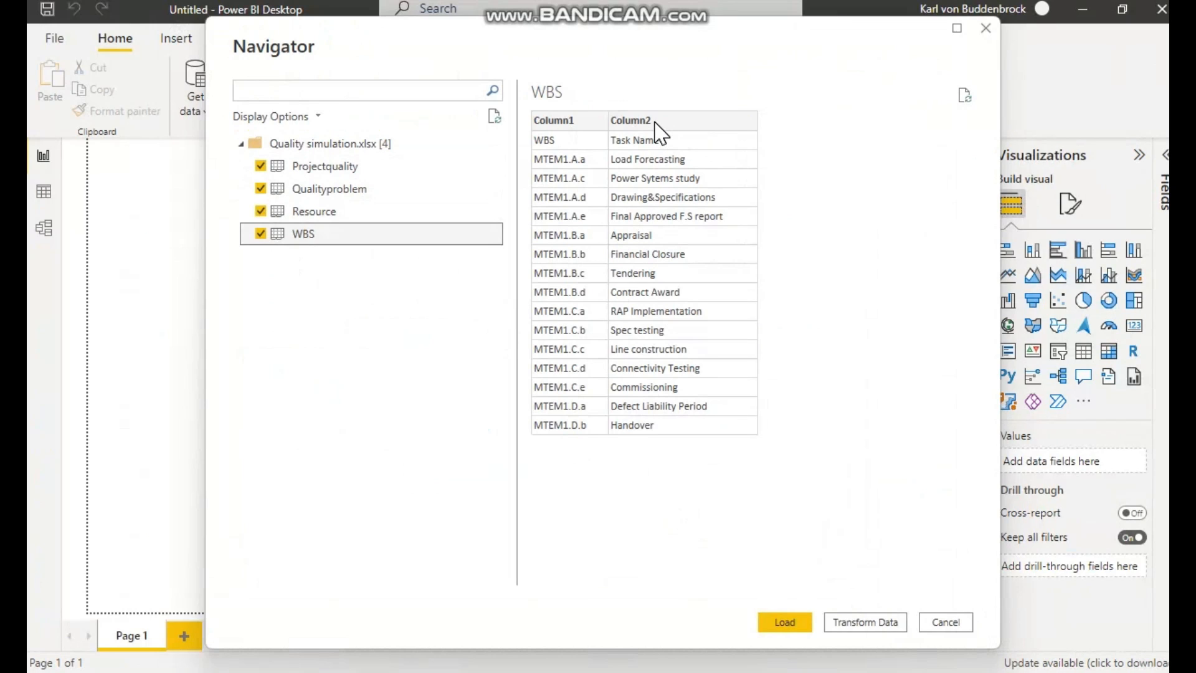
{"action": "left_click", "coordinate": [558, 126]}
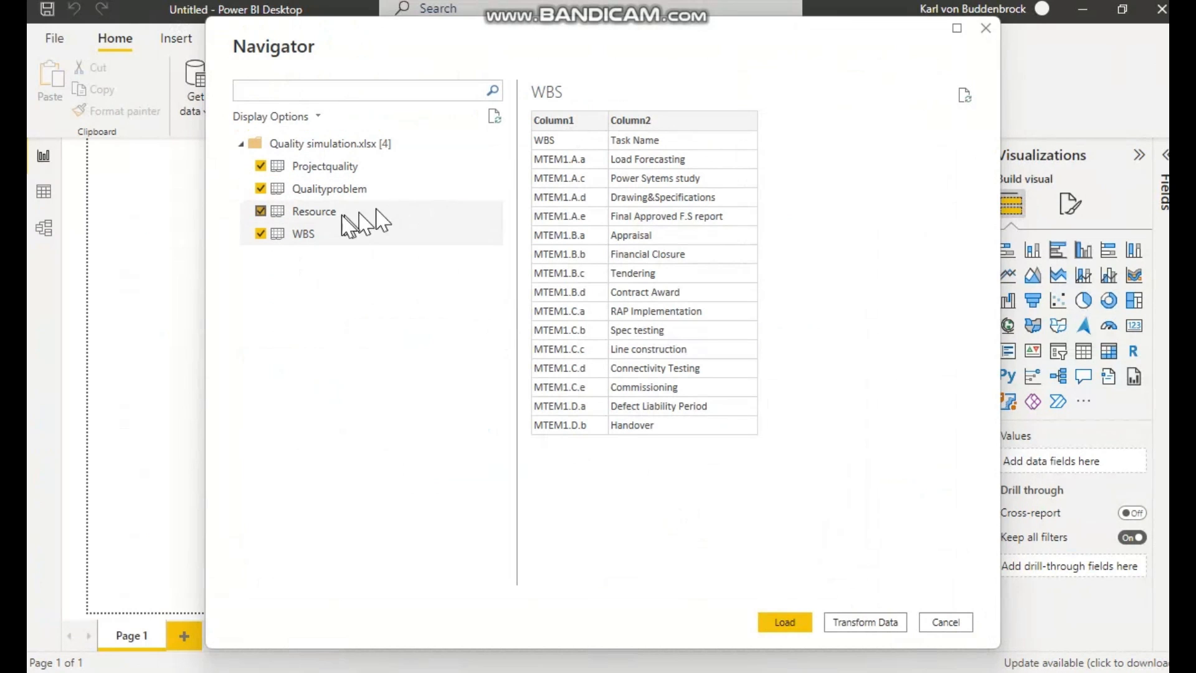
{"action": "left_click", "coordinate": [322, 197]}
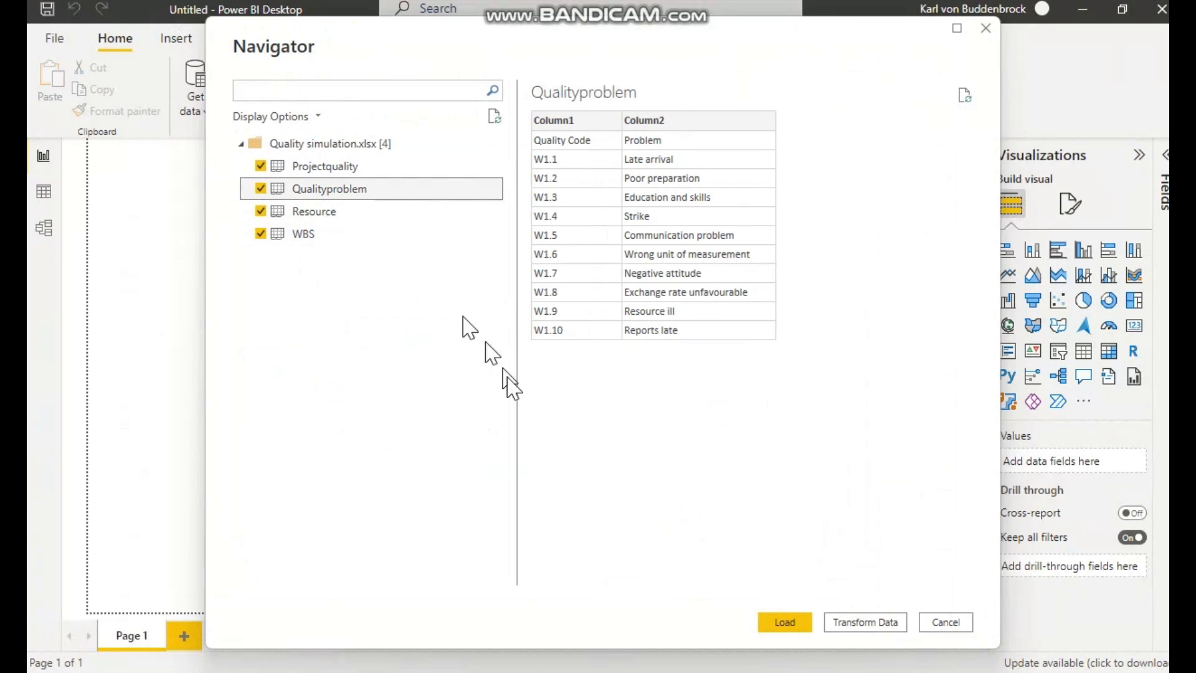
{"action": "left_click", "coordinate": [860, 622]}
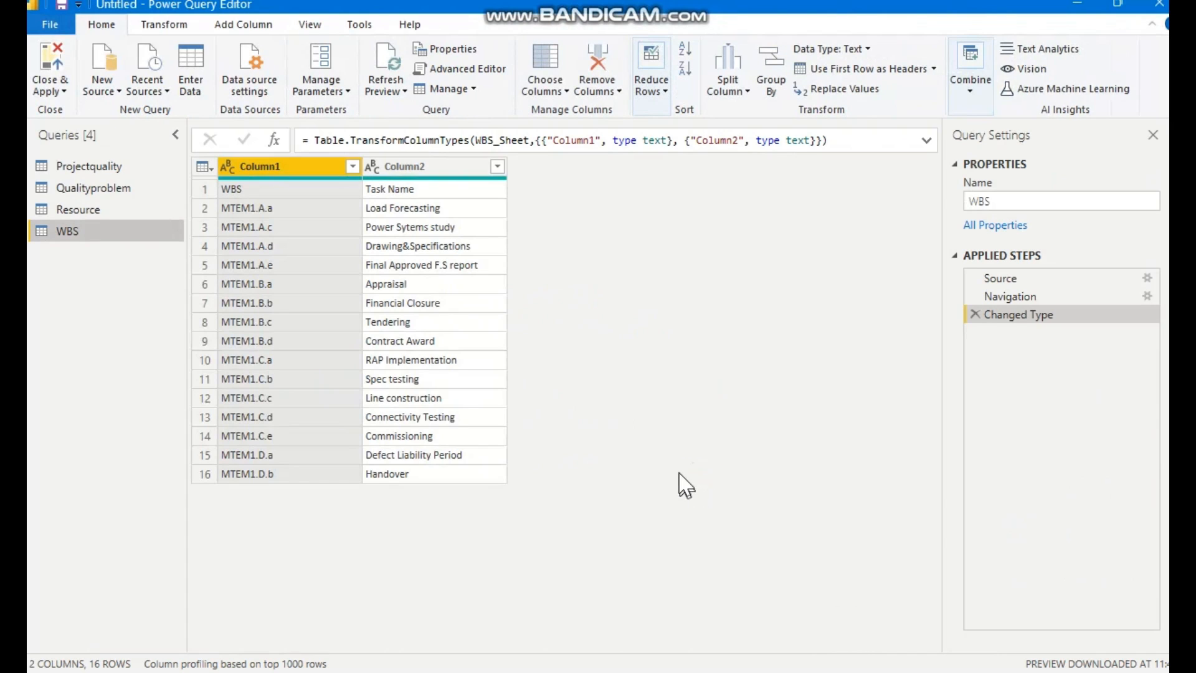
- Use the first row as headers in the WBS query and in the Qualityproblem query
{"action": "left_click", "coordinate": [157, 26]}
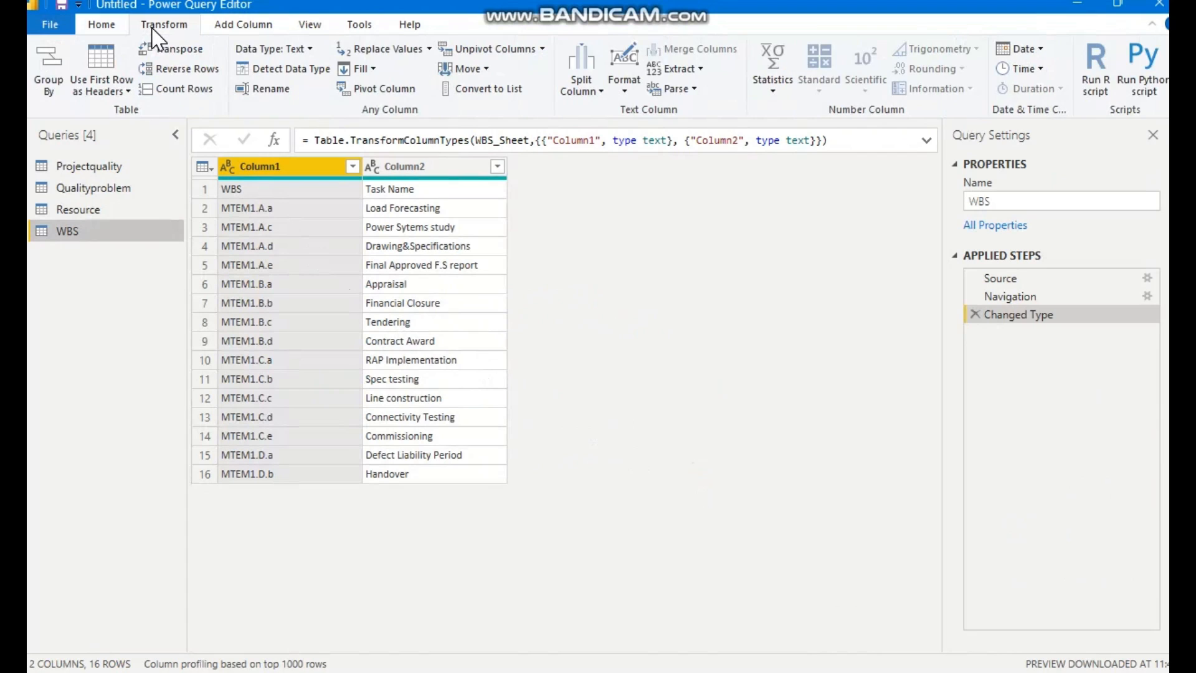
{"action": "left_click", "coordinate": [102, 91]}
{"action": "left_click", "coordinate": [150, 111]}
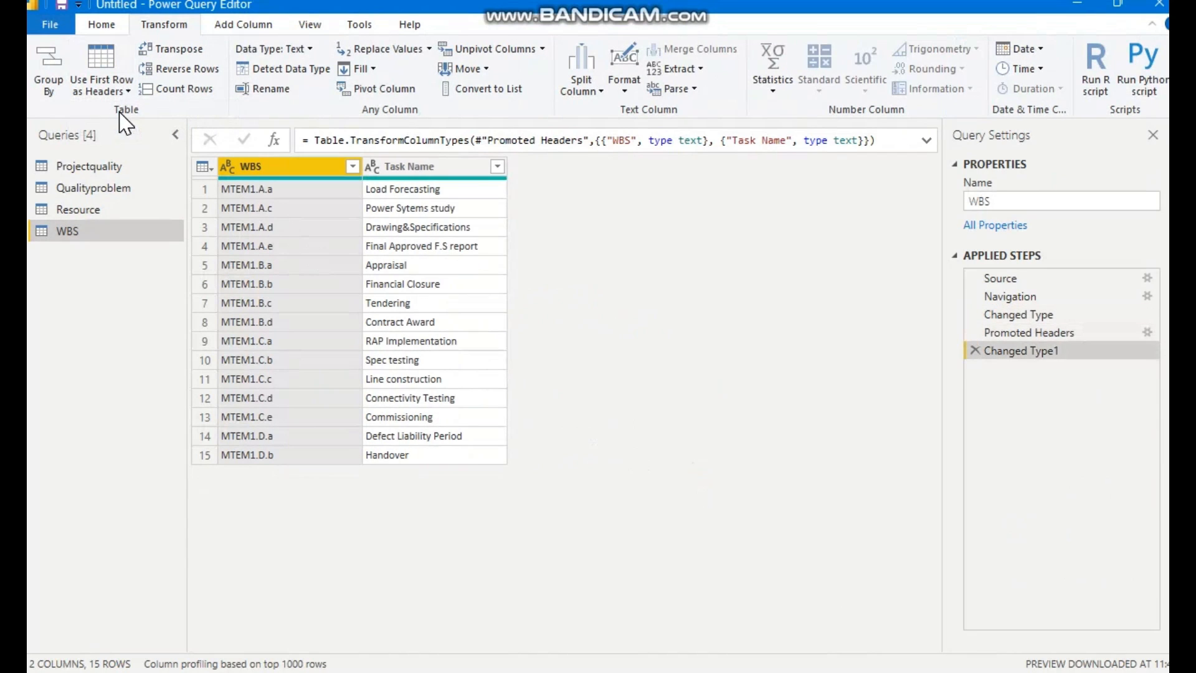
{"action": "left_click", "coordinate": [114, 192]}
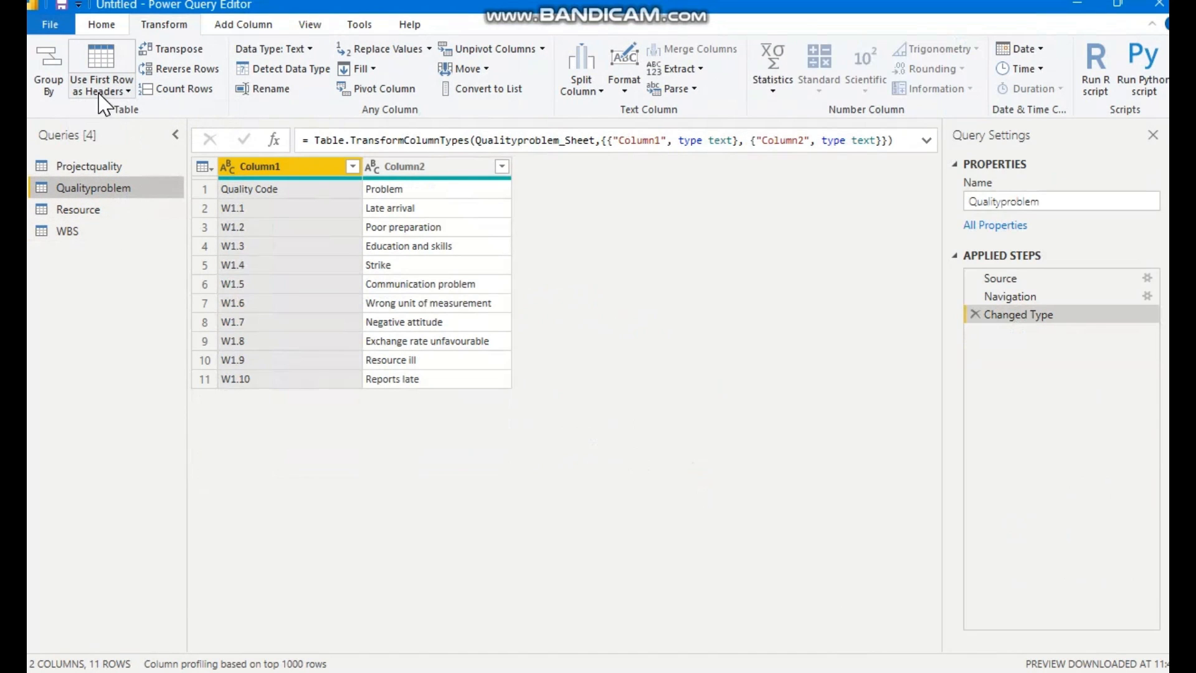
{"action": "left_click", "coordinate": [101, 92]}
{"action": "left_click", "coordinate": [122, 111]}
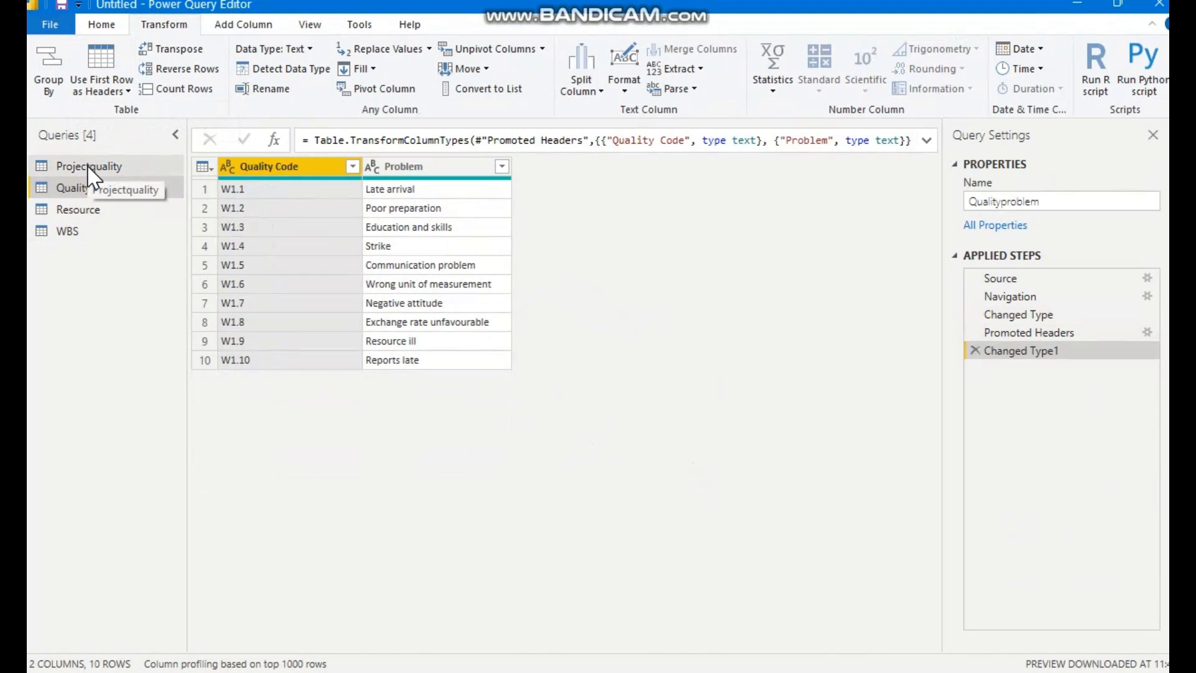
- Apply the query changes to the report and close the Power Query Editor
{"action": "left_click", "coordinate": [101, 24]}
{"action": "left_click", "coordinate": [55, 92]}
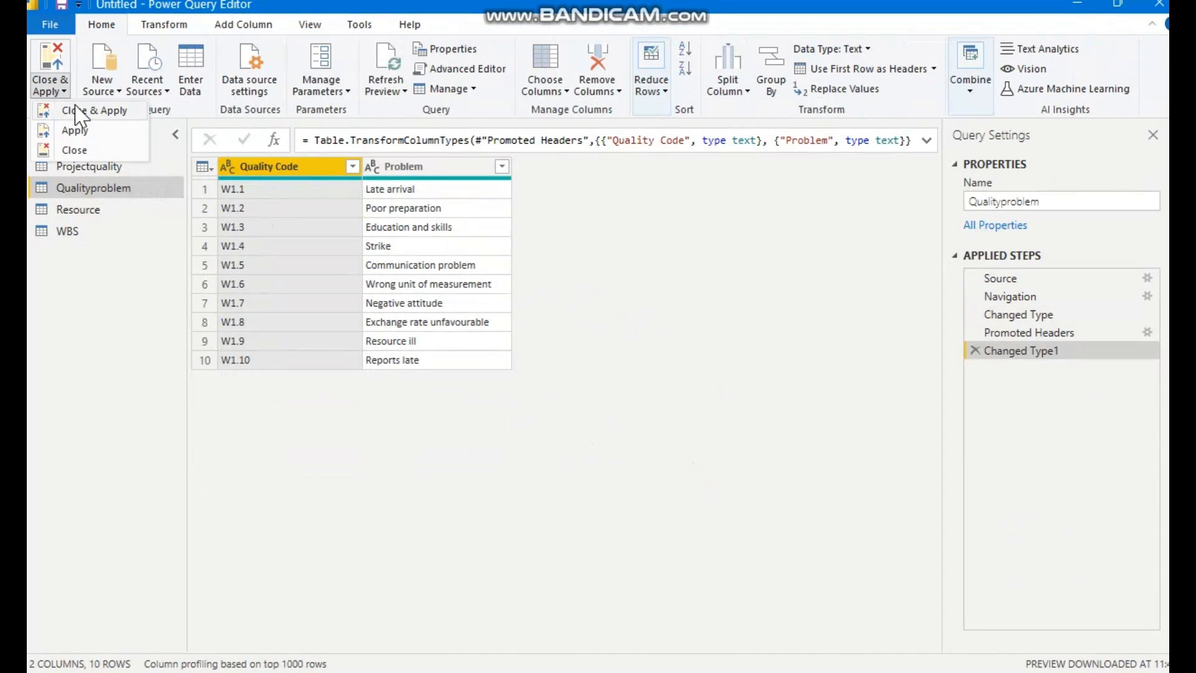
{"action": "left_click", "coordinate": [75, 113]}
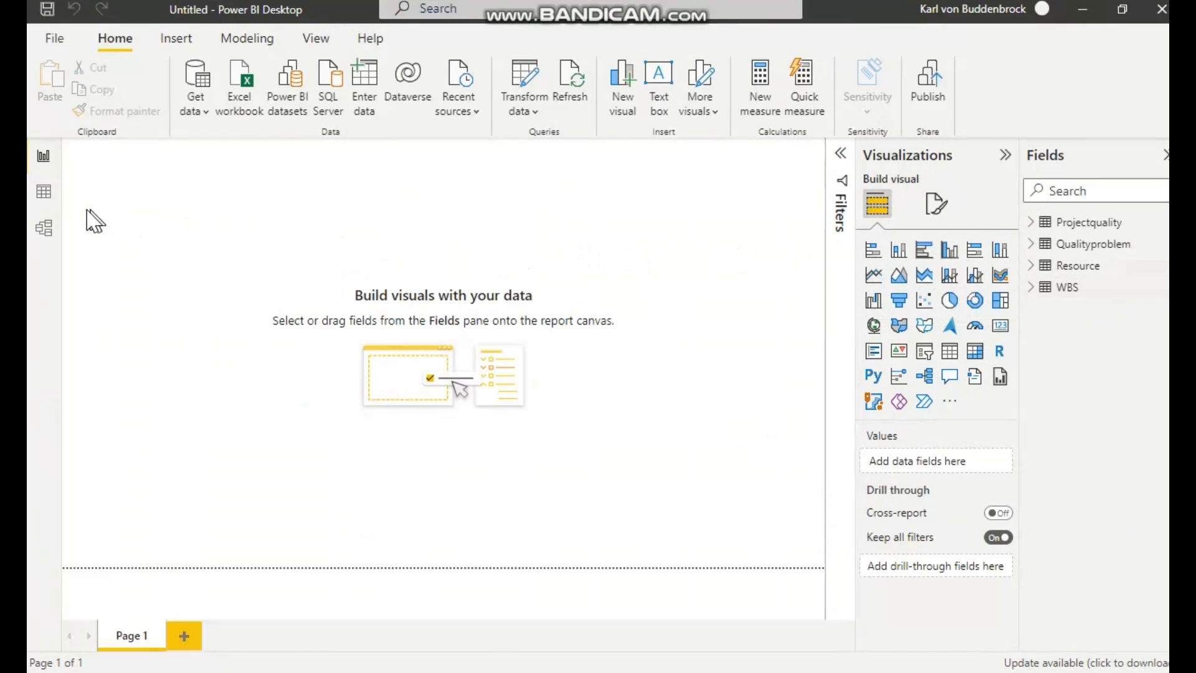
- Examine the relationships between Projectquality and the WBS, Resource and Qualityproblem tables, then return to the report canvas
{"action": "left_click", "coordinate": [44, 228]}
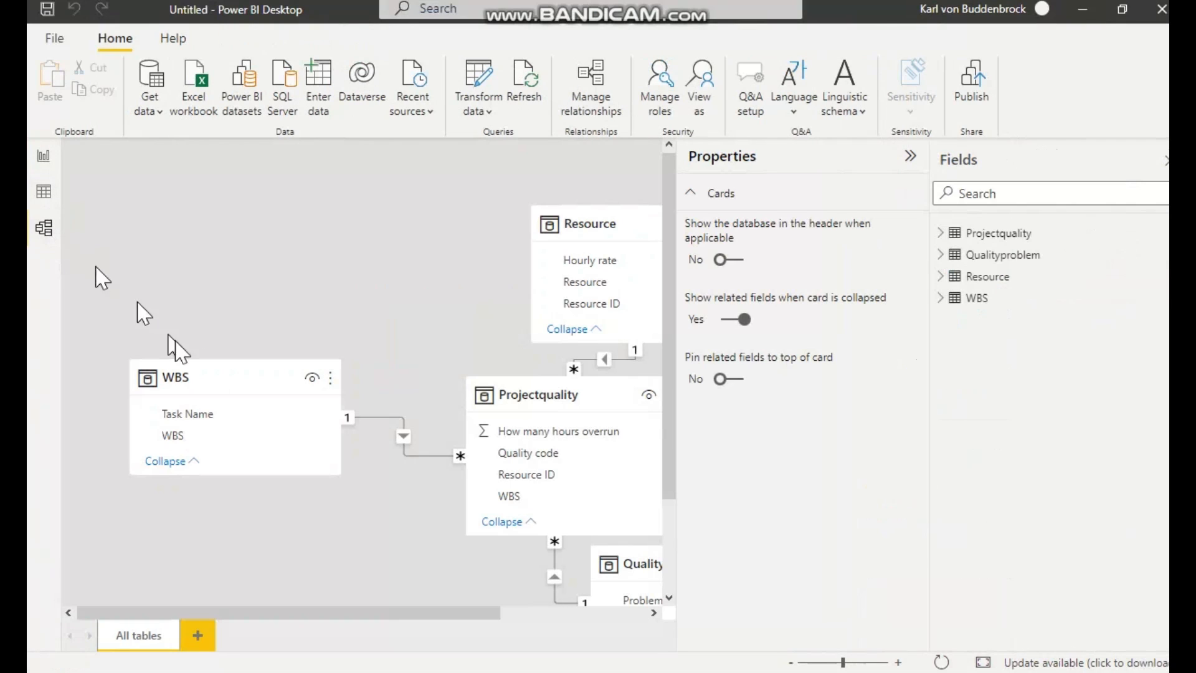
{"action": "left_click", "coordinate": [789, 662]}
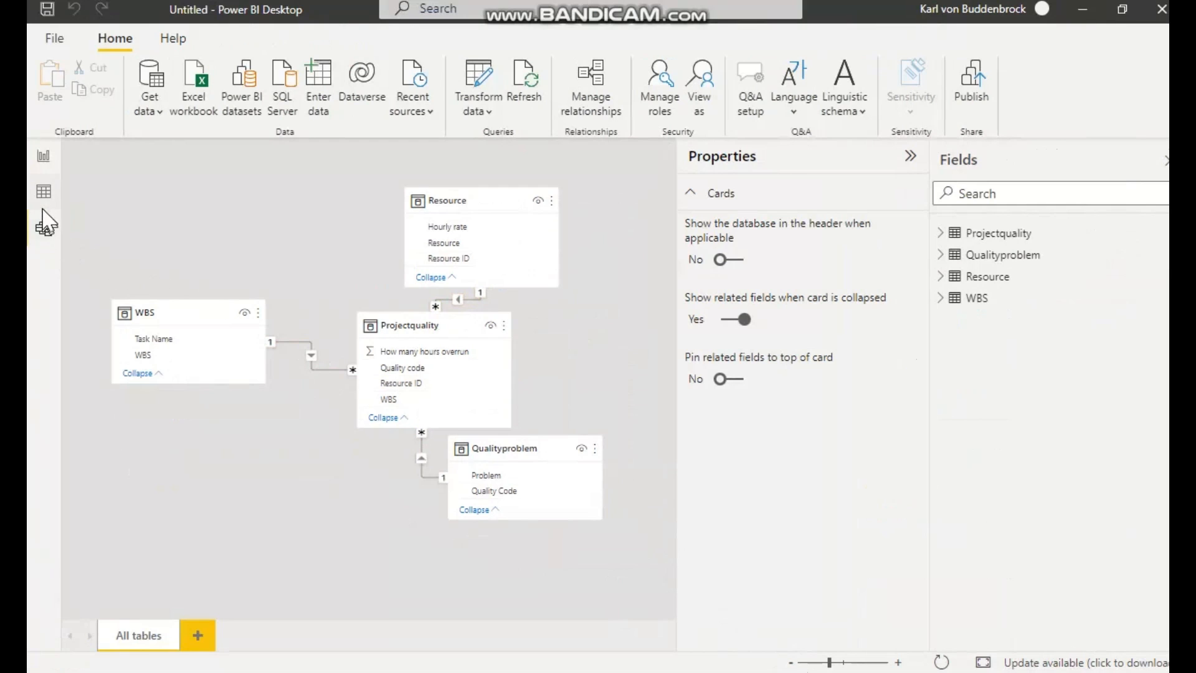
{"action": "left_click", "coordinate": [43, 160]}
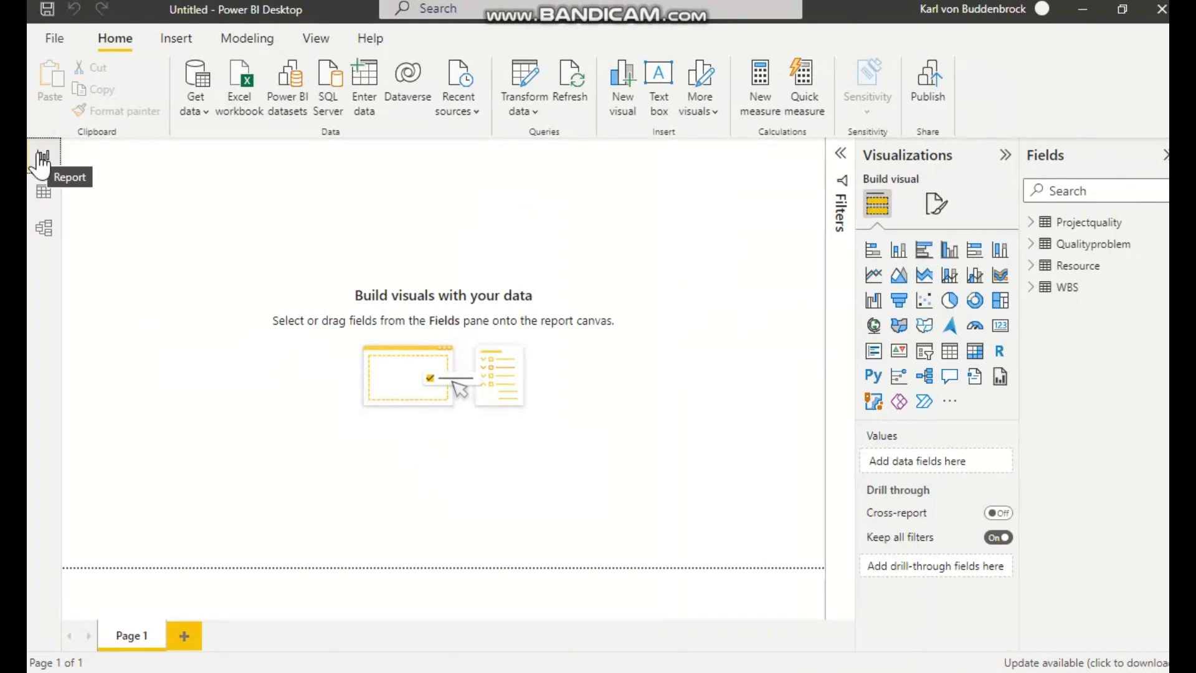
- View the Projectquality table's data and list the fields of all four imported tables
{"action": "left_click", "coordinate": [46, 197]}
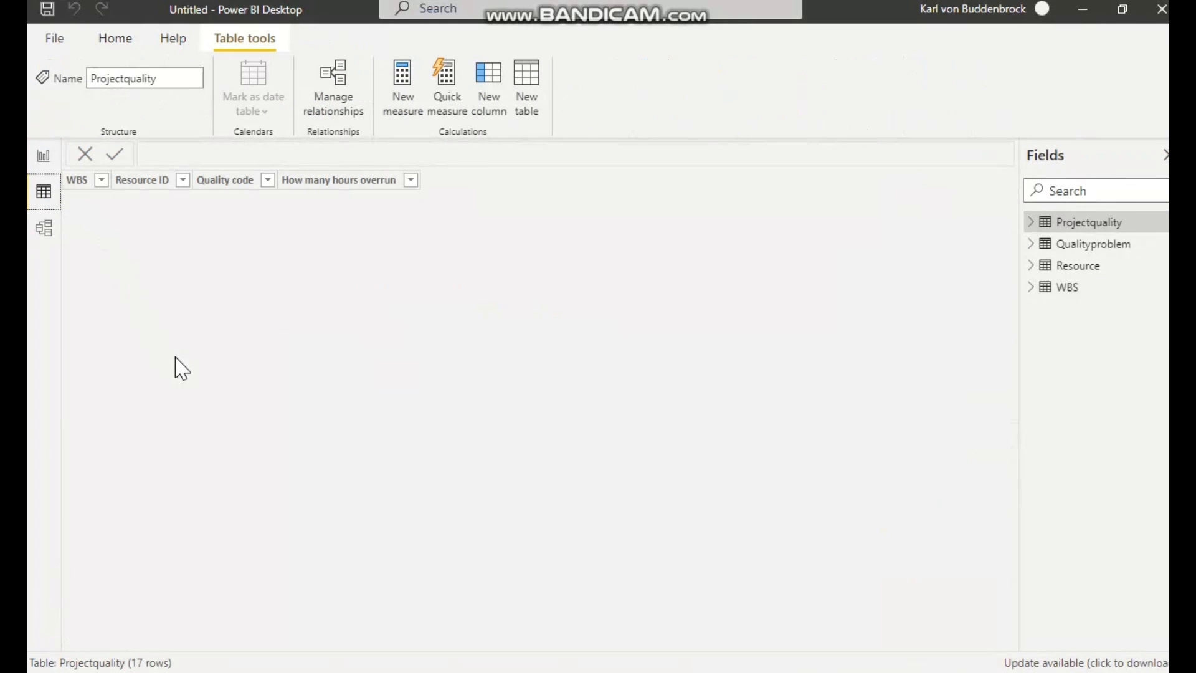
{"action": "left_click", "coordinate": [1031, 224]}
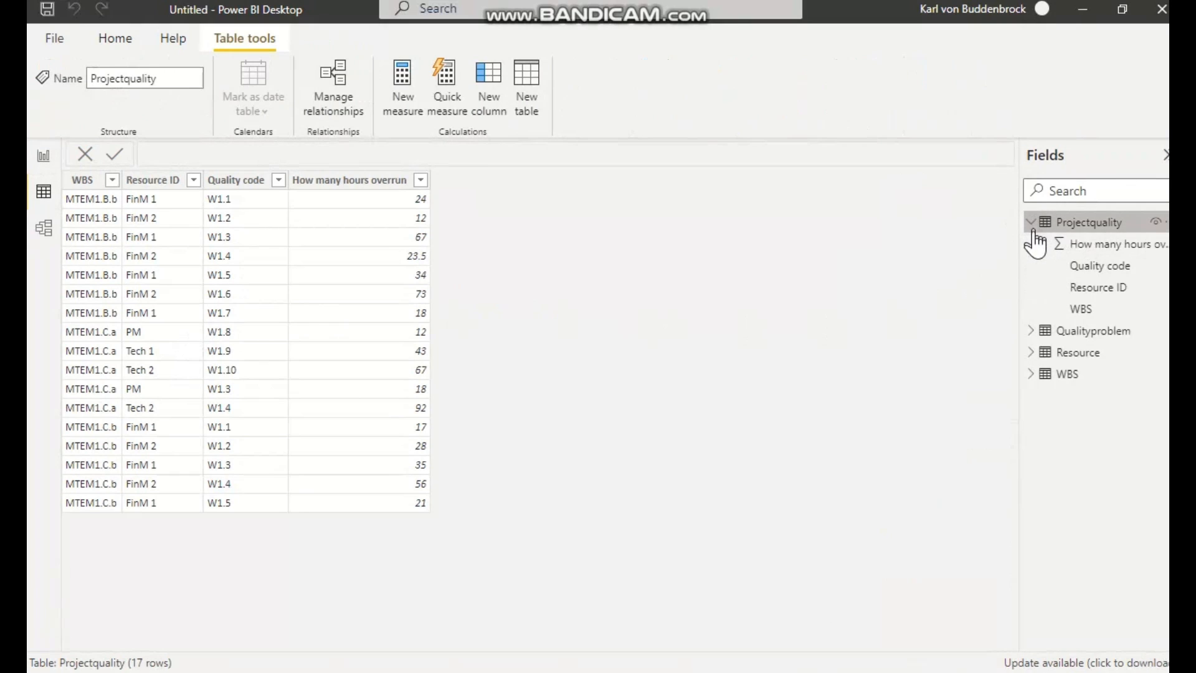
{"action": "left_click", "coordinate": [1030, 331]}
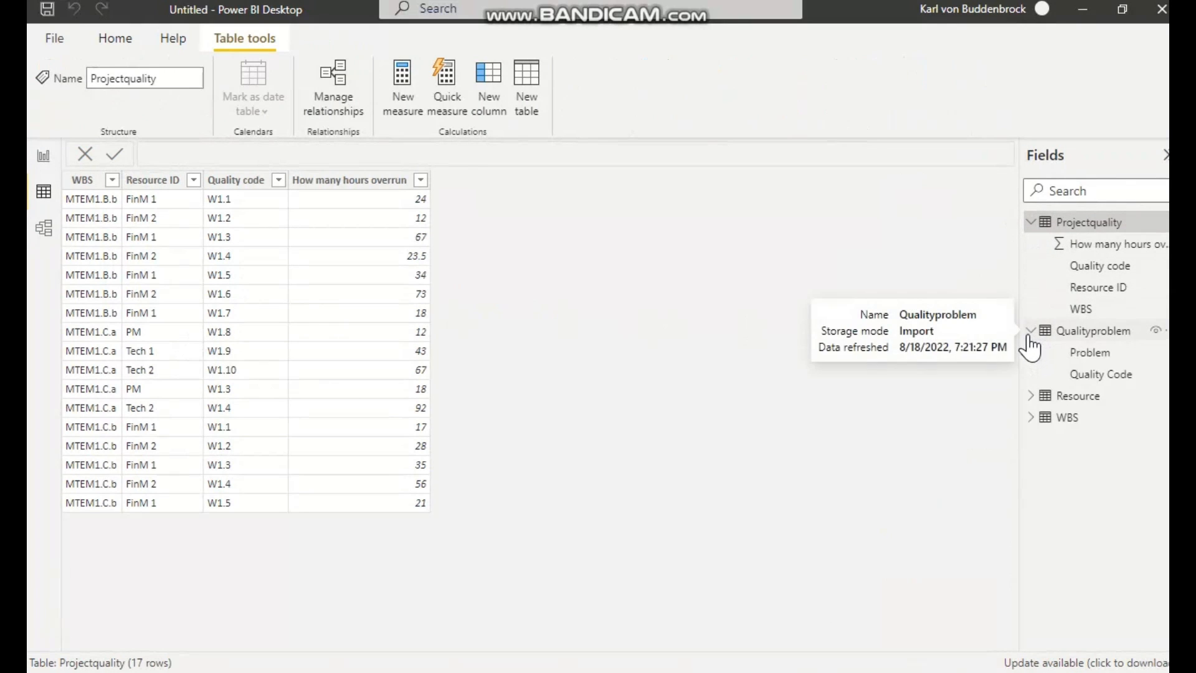
{"action": "left_click", "coordinate": [1028, 396]}
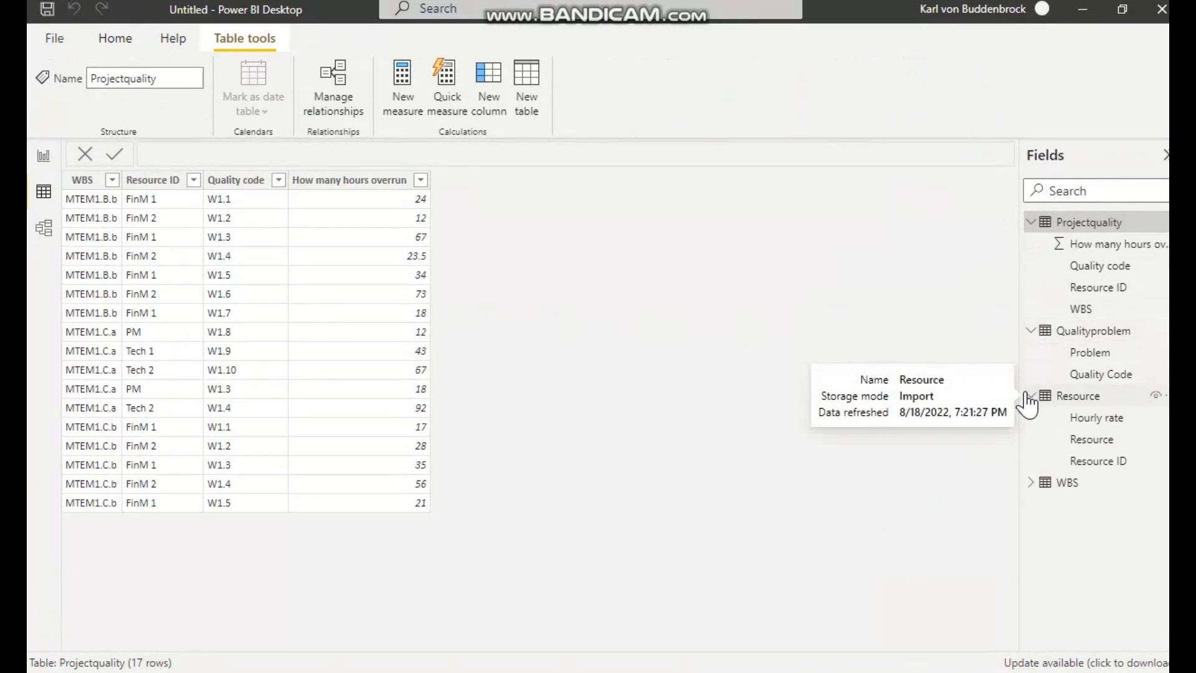
{"action": "left_click", "coordinate": [1029, 483]}
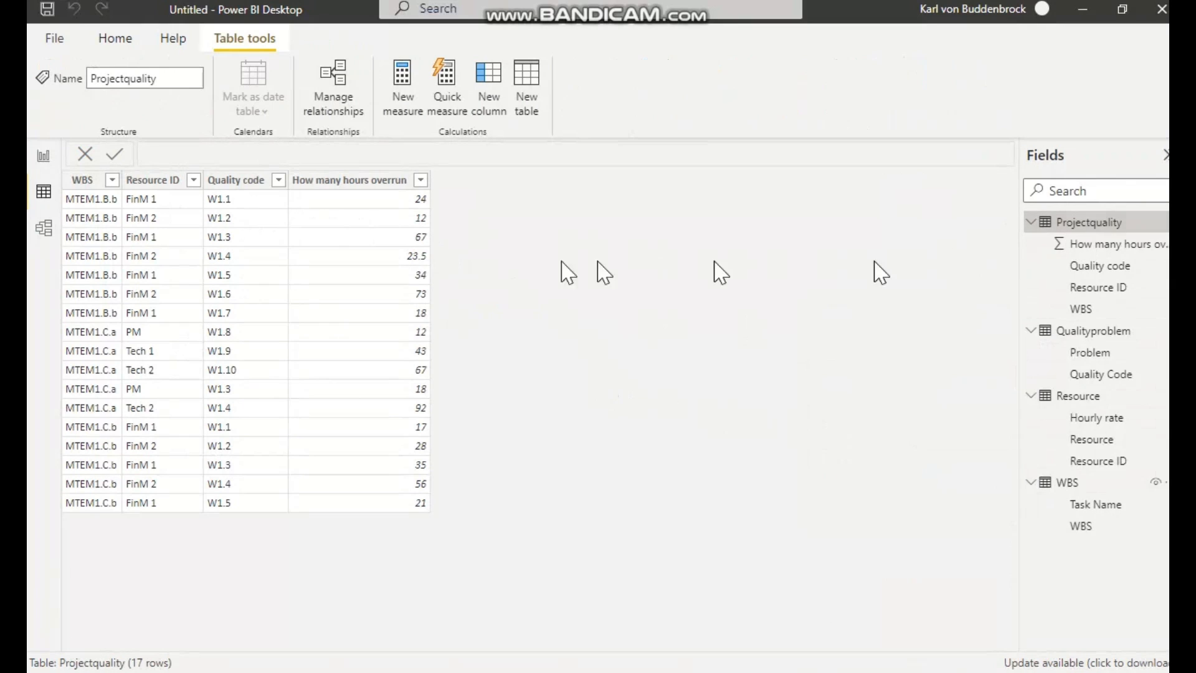
- Add a calculated column to Projectquality with the formula HRate = RELATED(Resource[Hourly rate])
{"action": "left_click", "coordinate": [368, 186]}
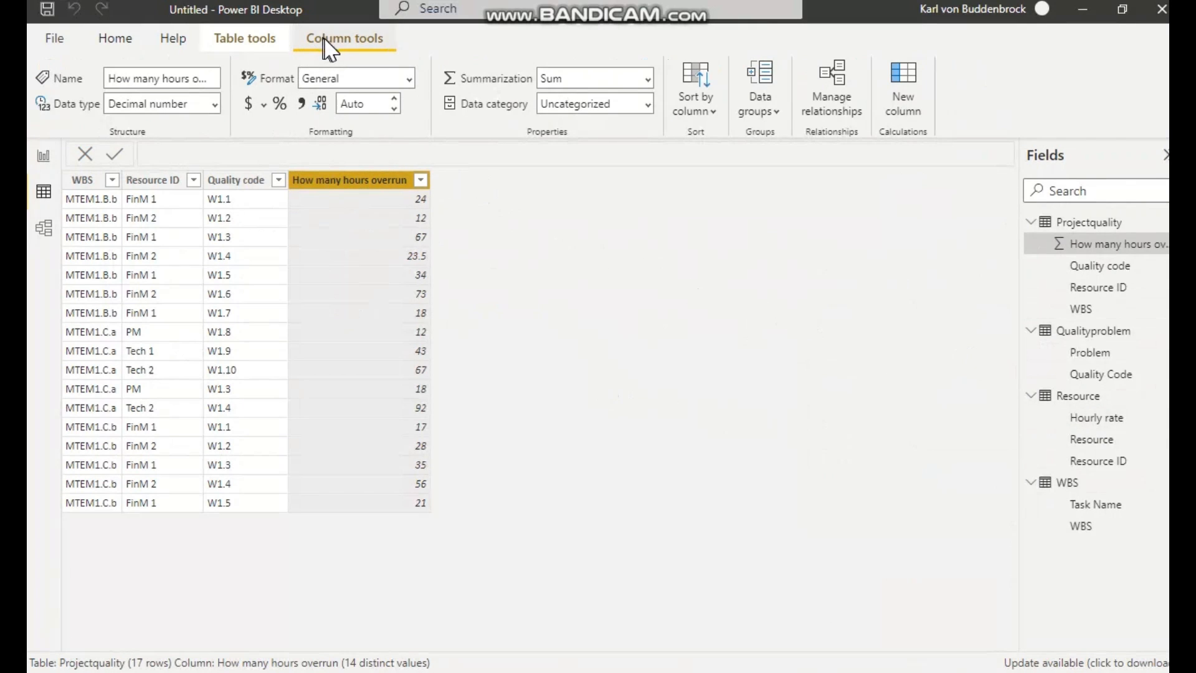
{"action": "left_click", "coordinate": [919, 81]}
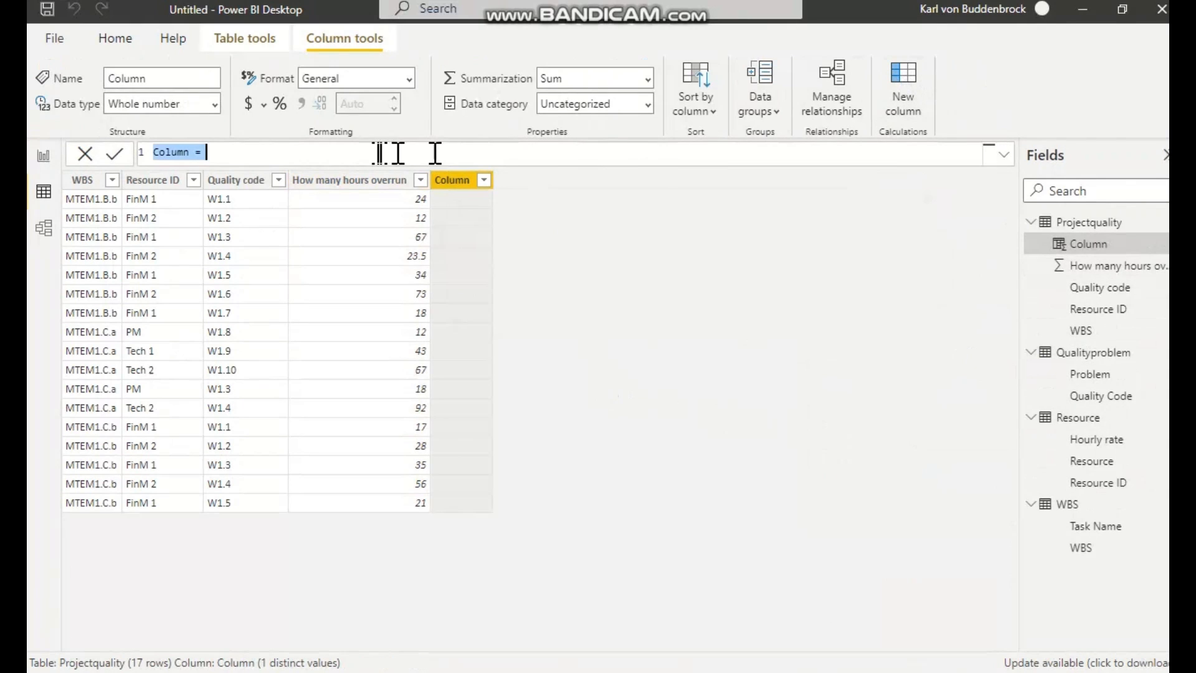
{"action": "double_click", "coordinate": [166, 152]}
{"action": "type", "text": "HRate"}
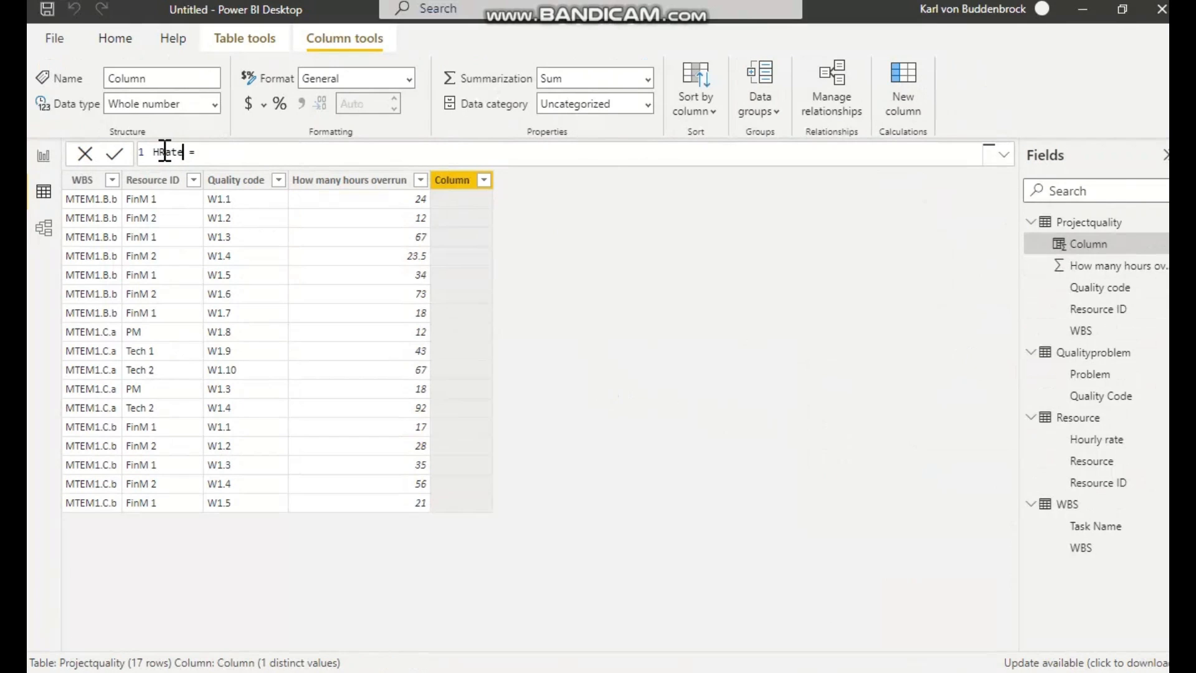
{"action": "left_click", "coordinate": [219, 152]}
{"action": "type", "text": "related"}
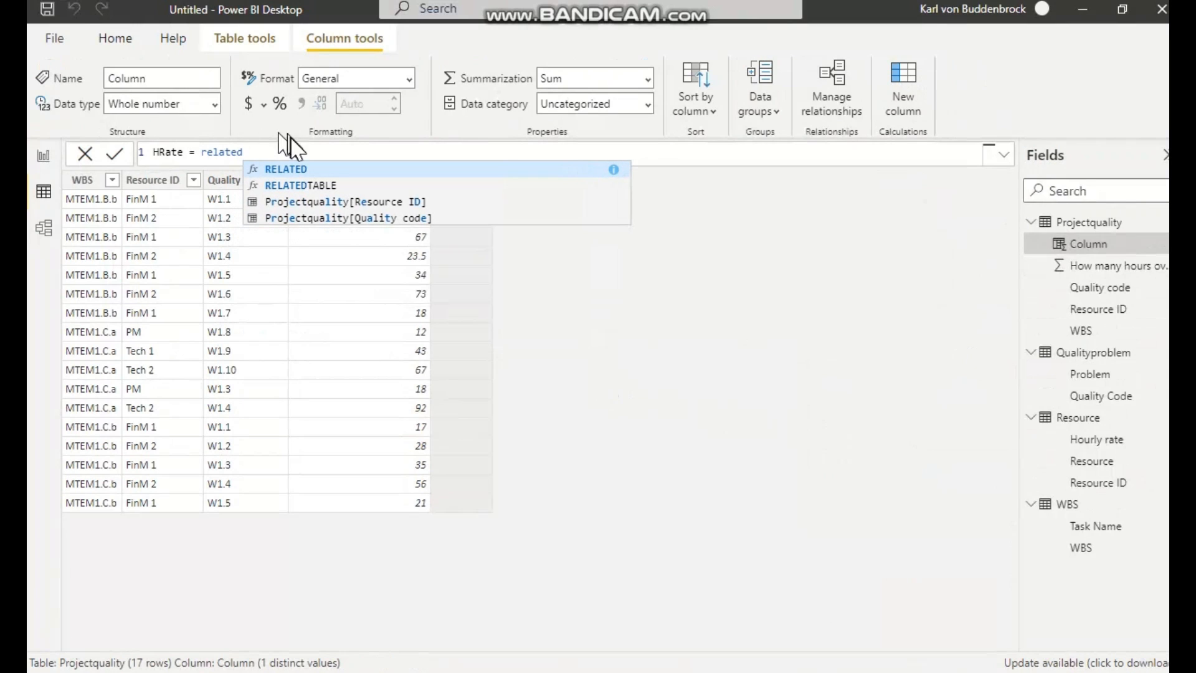
{"action": "left_click", "coordinate": [274, 169]}
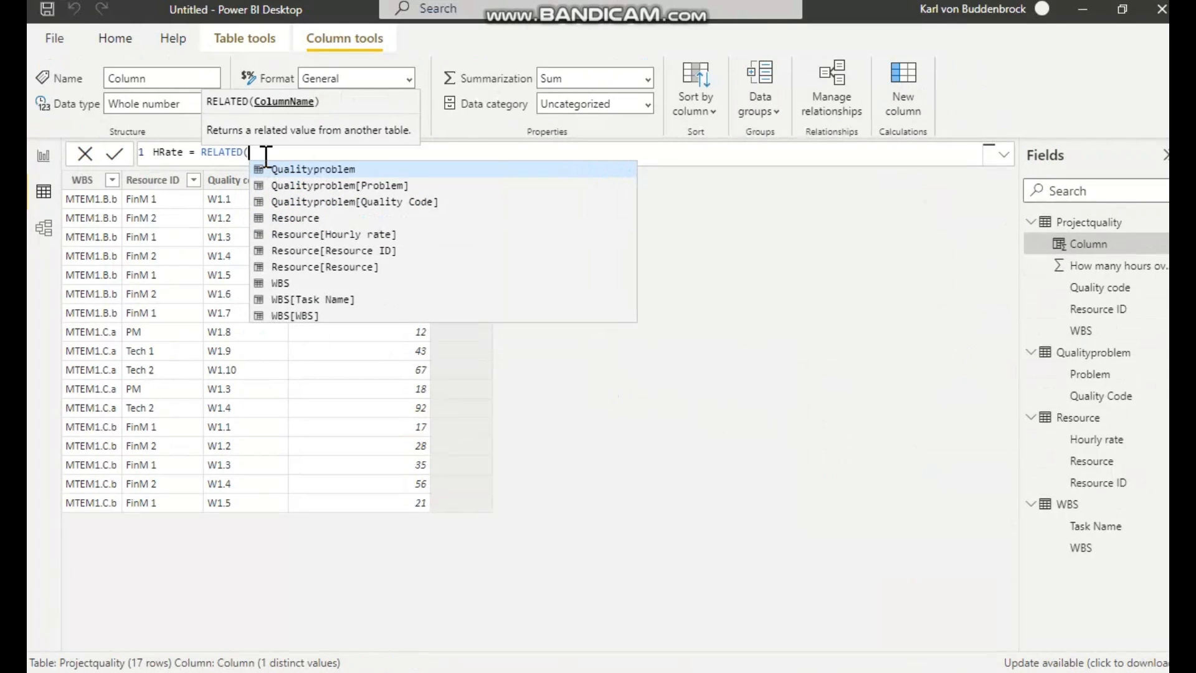
{"action": "left_click", "coordinate": [305, 235]}
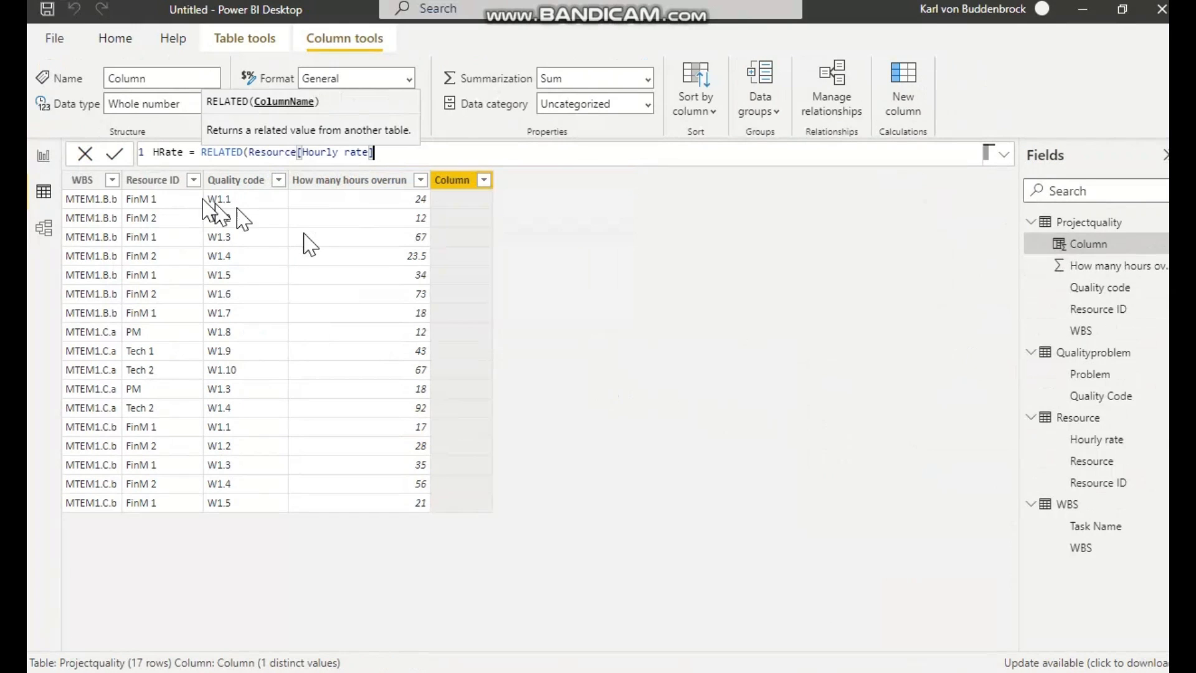
{"action": "left_click", "coordinate": [114, 154]}
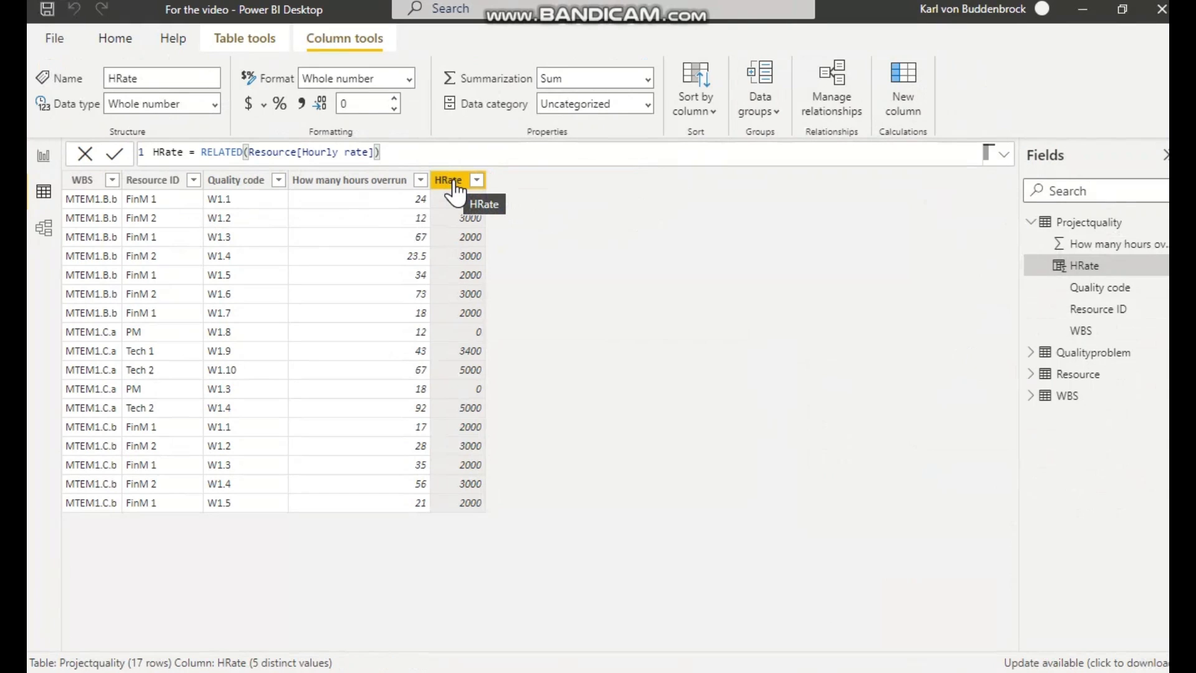
- Add a calculated column to Projectquality with the formula TotalCost = Projectquality[How many hours overrun]*Projectquality[HRate]
{"action": "left_click", "coordinate": [907, 104]}
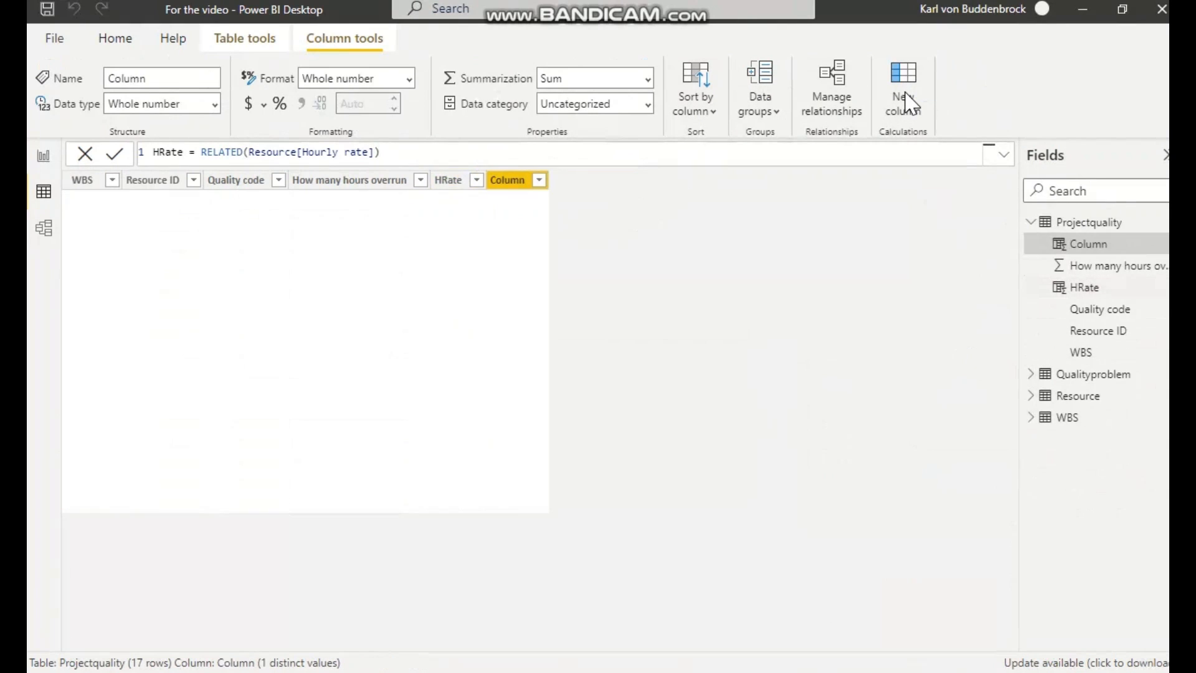
{"action": "double_click", "coordinate": [178, 150]}
{"action": "type", "text": "TotalCost ="}
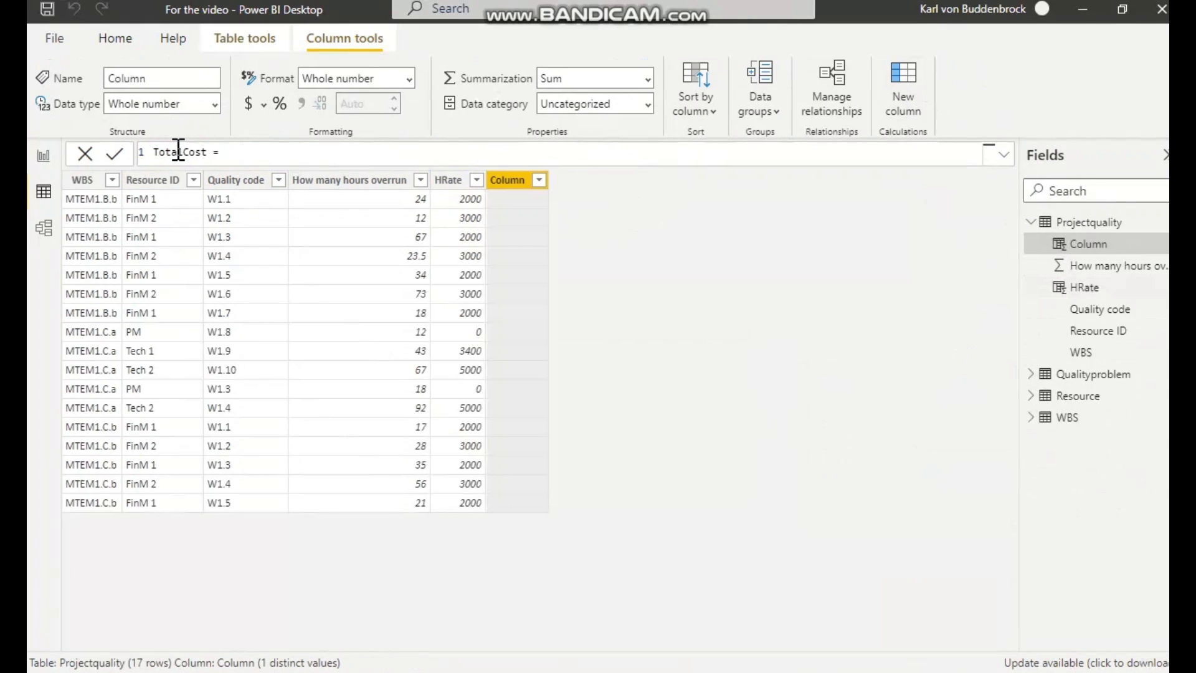
{"action": "left_click", "coordinate": [246, 150]}
{"action": "type", "text": "How m"}
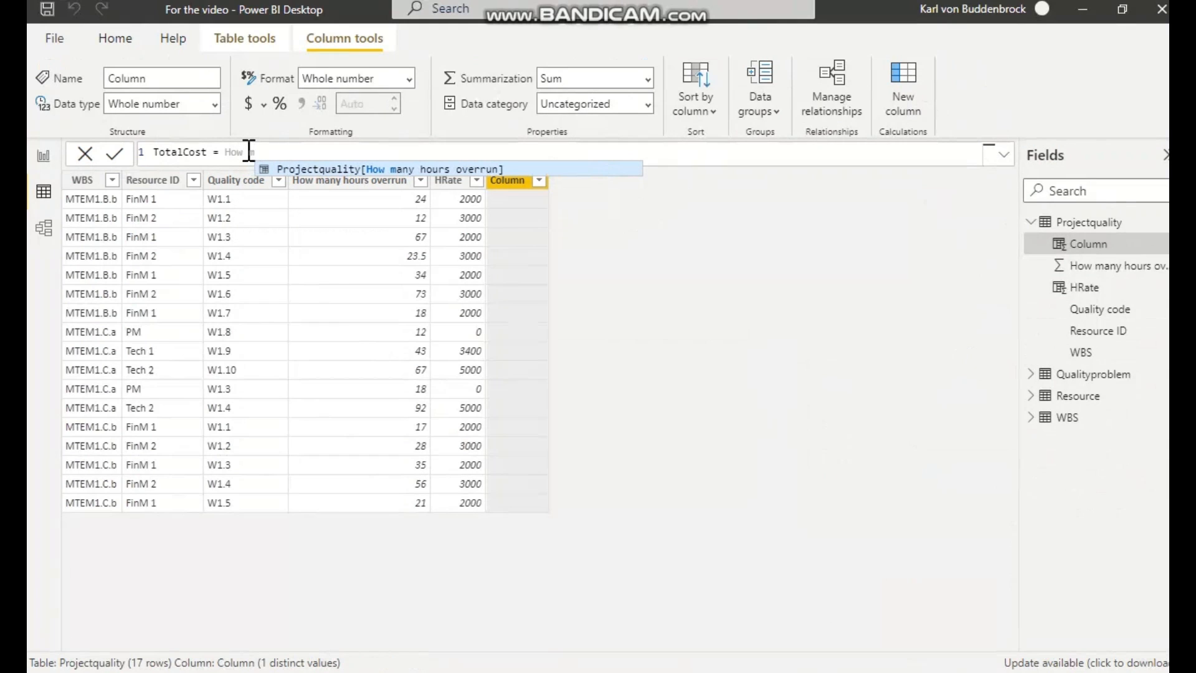
{"action": "left_click", "coordinate": [352, 168]}
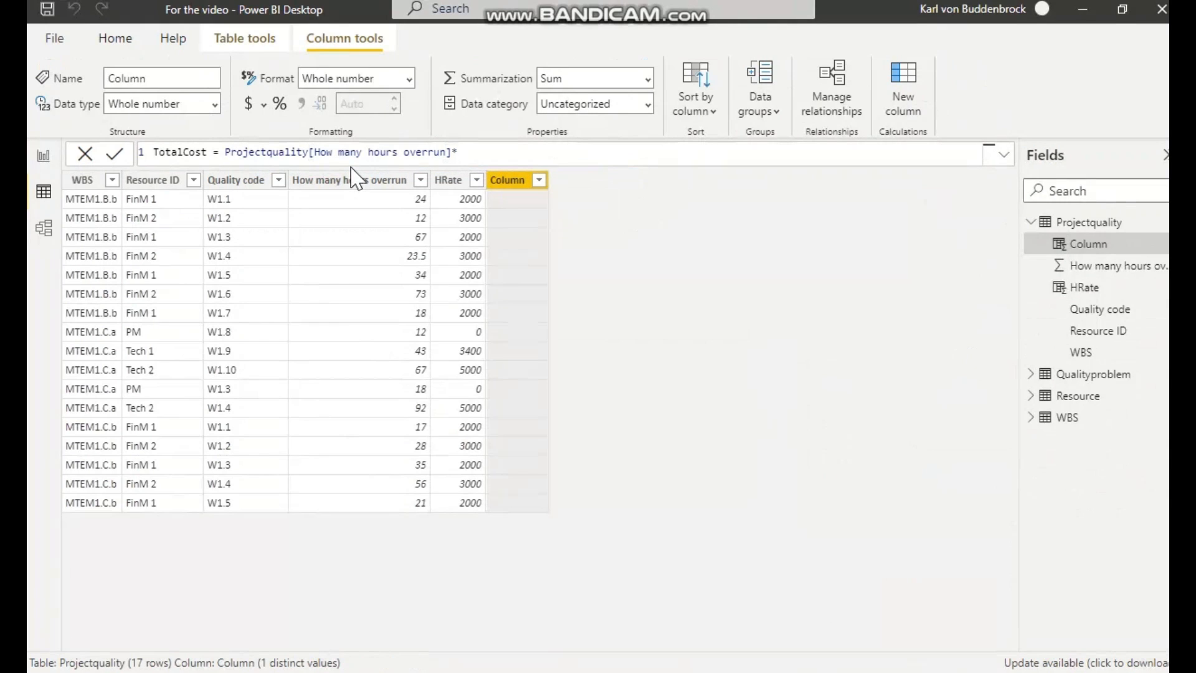
{"action": "type", "text": "*Hra"}
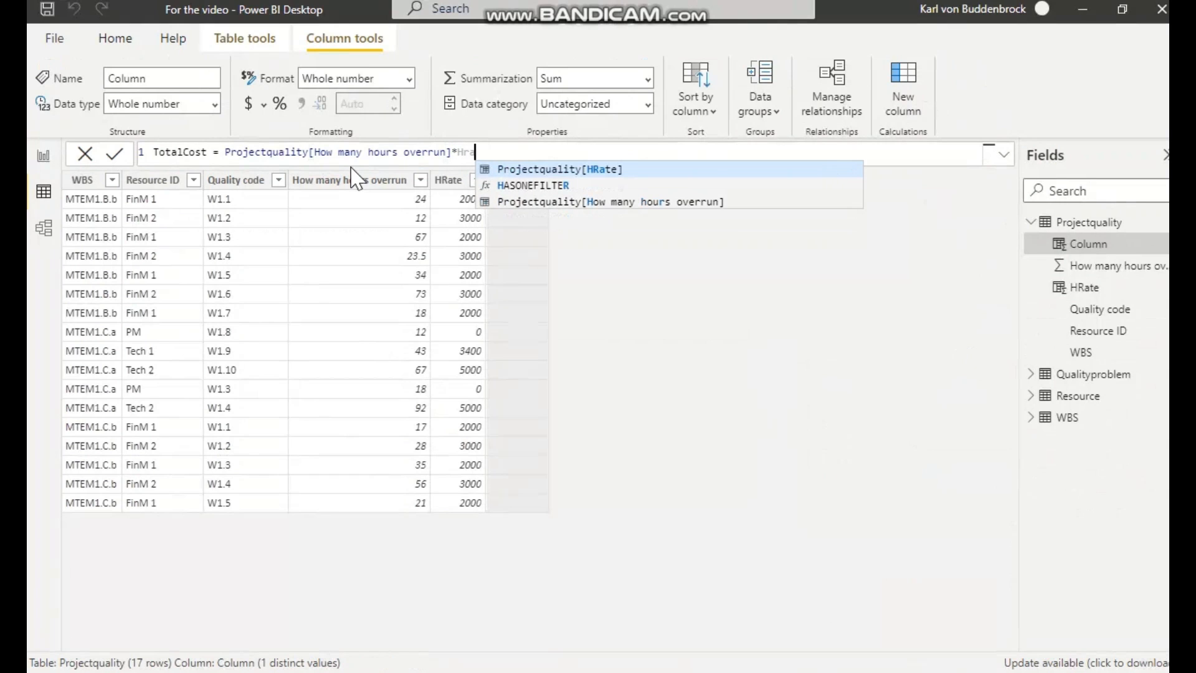
{"action": "left_click", "coordinate": [593, 168]}
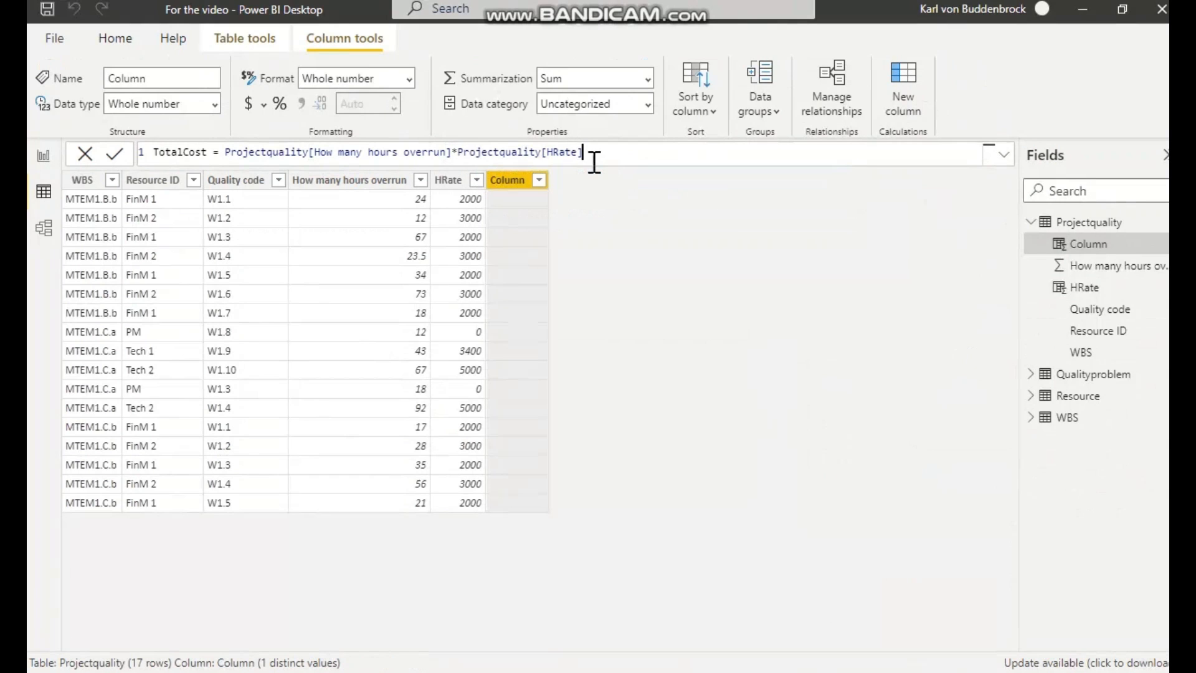
{"action": "left_click", "coordinate": [114, 157]}
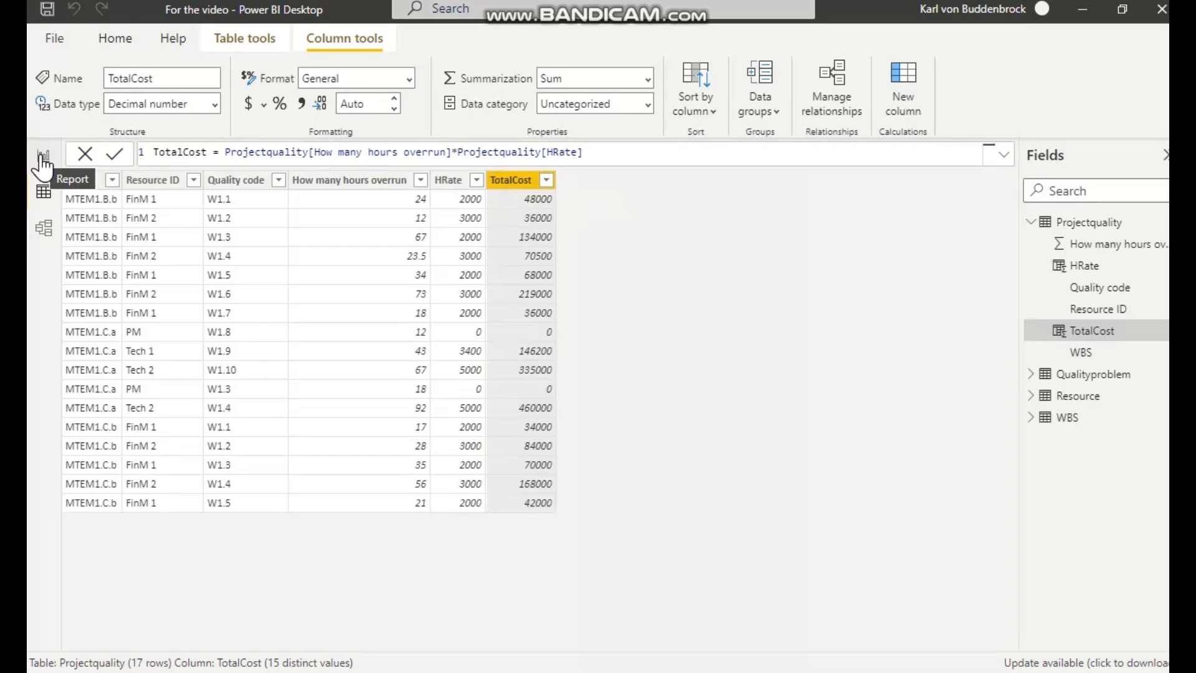
- Return to the report canvas and list the fields of the Qualityproblem, Resource and WBS tables
{"action": "left_click", "coordinate": [39, 157]}
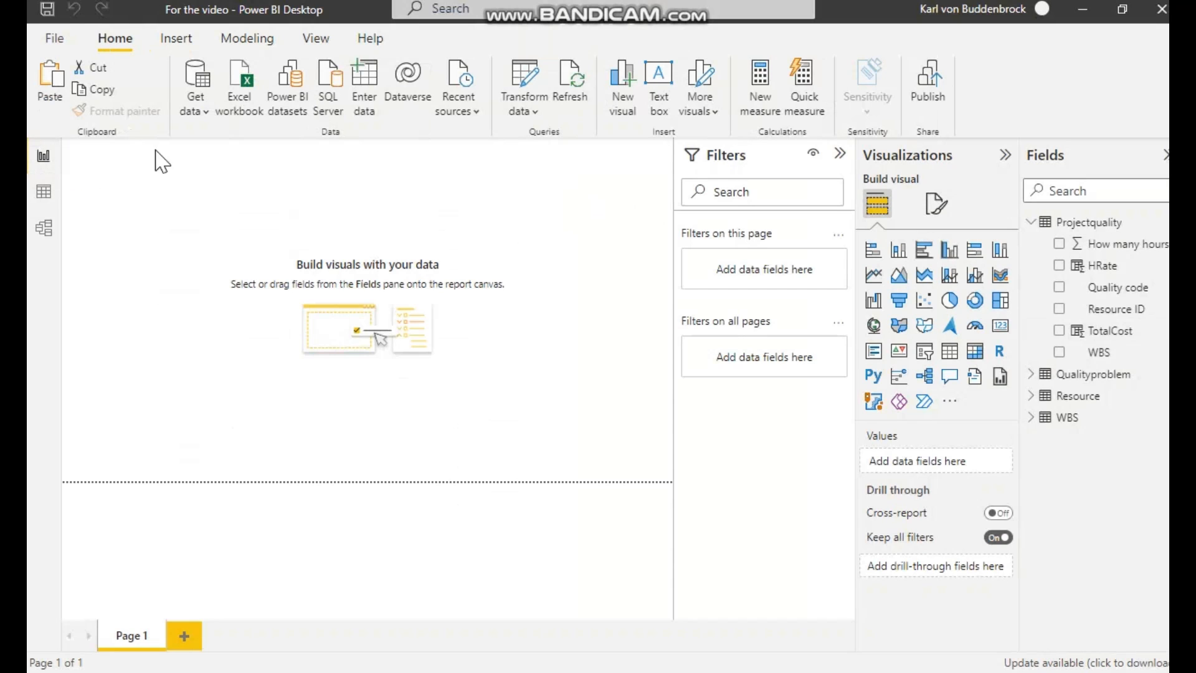
{"action": "left_click", "coordinate": [1034, 378]}
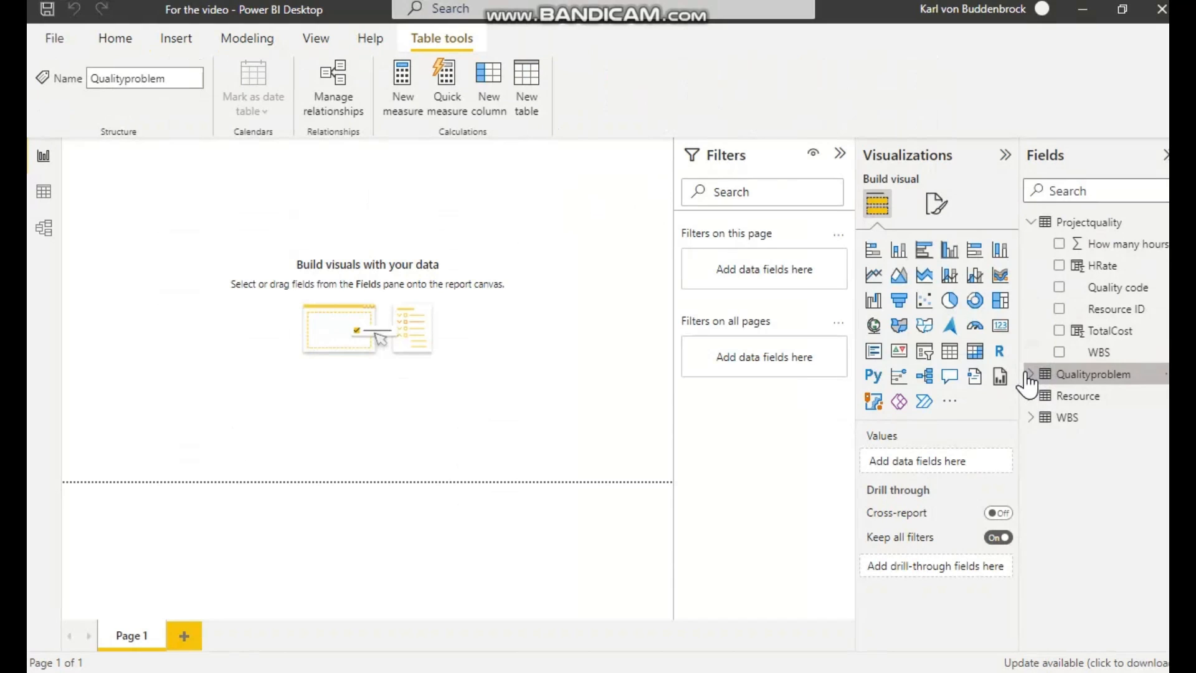
{"action": "left_click", "coordinate": [1028, 374]}
{"action": "left_click", "coordinate": [1031, 439]}
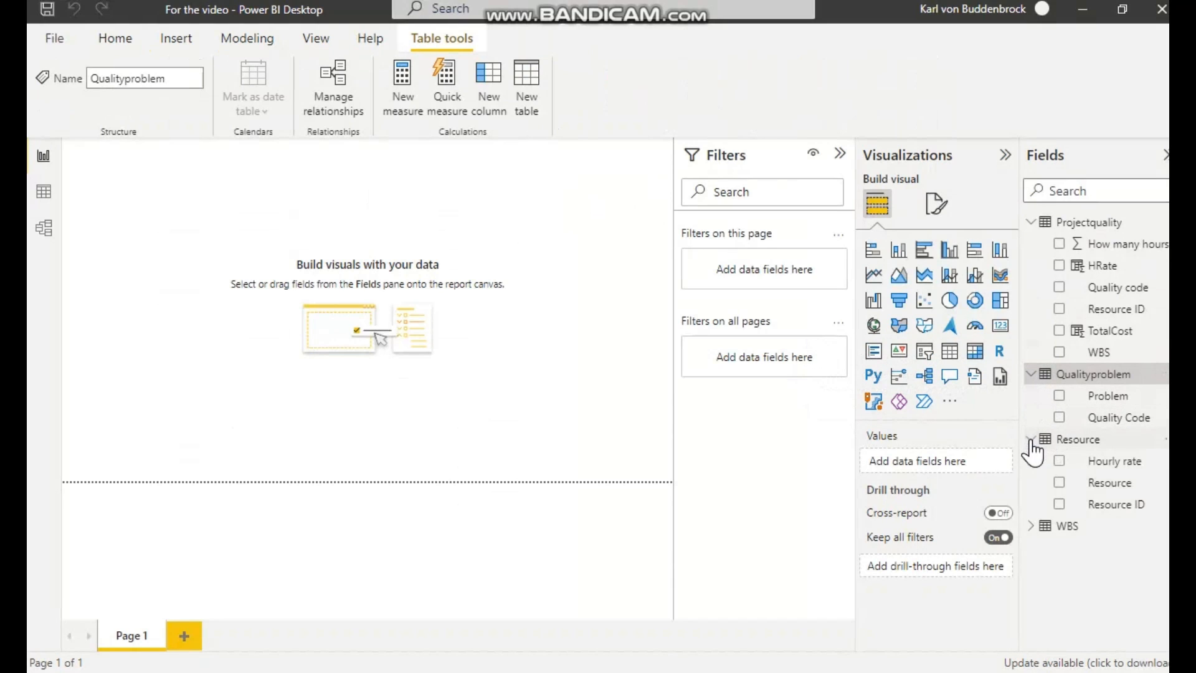
{"action": "left_click", "coordinate": [1031, 525]}
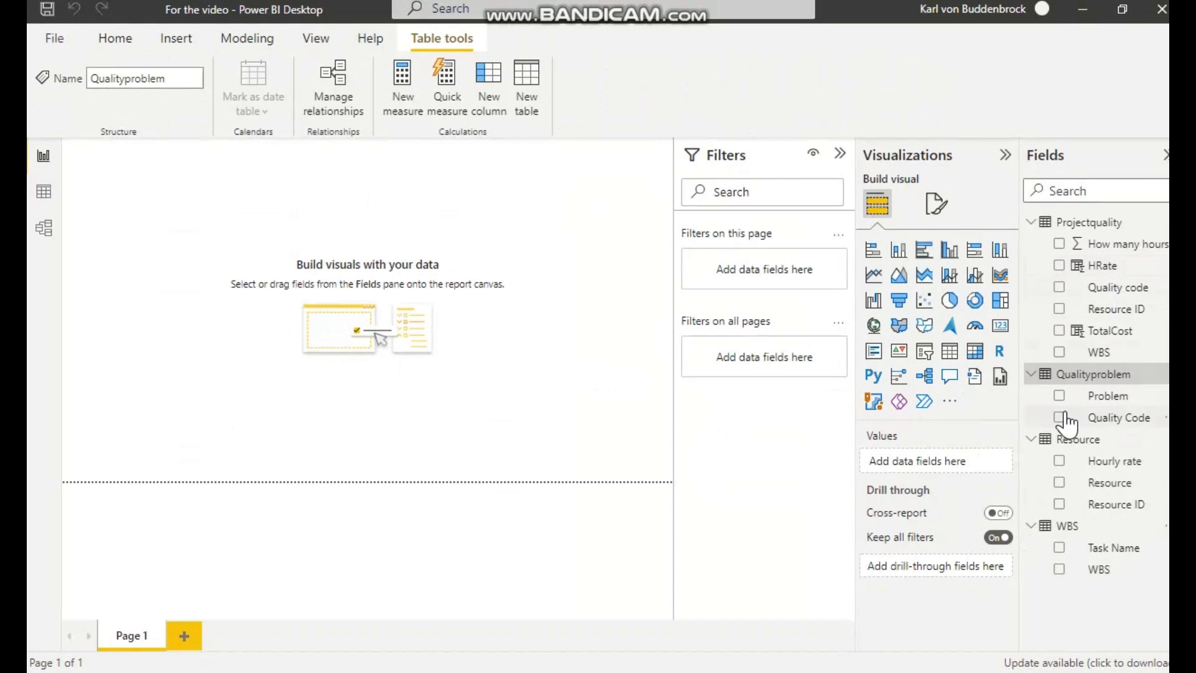
- Build a matrix with Resource as rows and TotalCost as values, adjusting its size and collapsing the filters area to widen the canvas
{"action": "left_click", "coordinate": [1060, 484]}
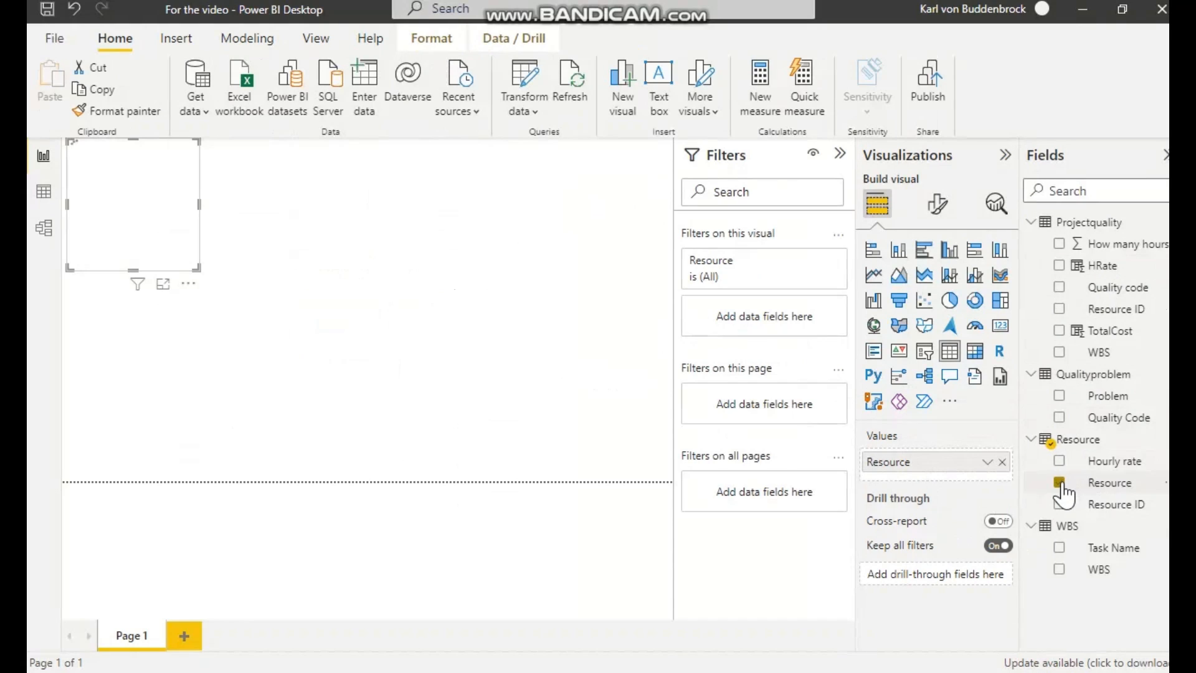
{"action": "left_click", "coordinate": [975, 352]}
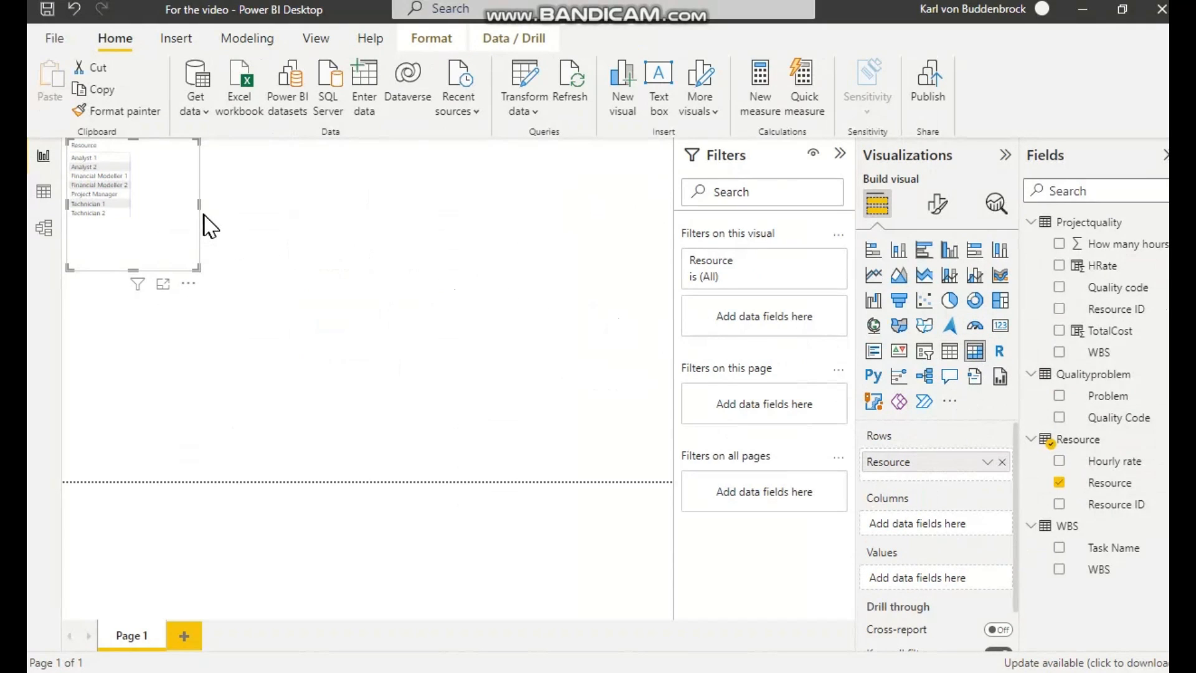
{"action": "left_click_drag", "start_coordinate": [198, 204], "coordinate": [457, 208]}
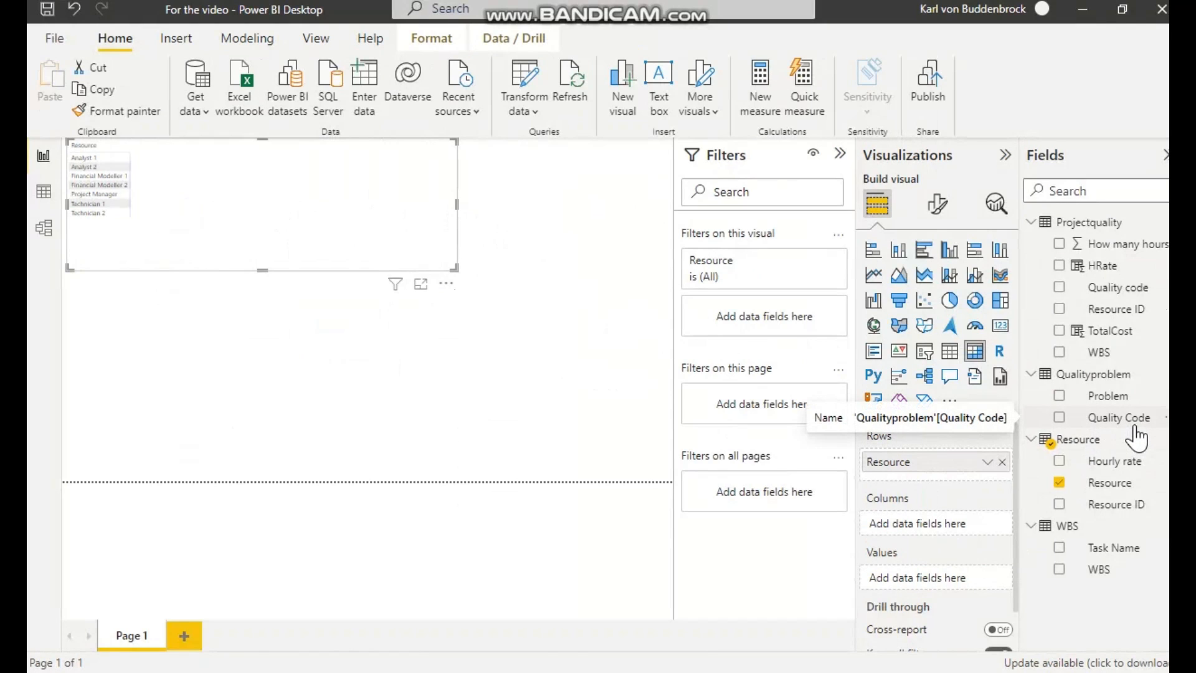
{"action": "left_click", "coordinate": [1059, 332]}
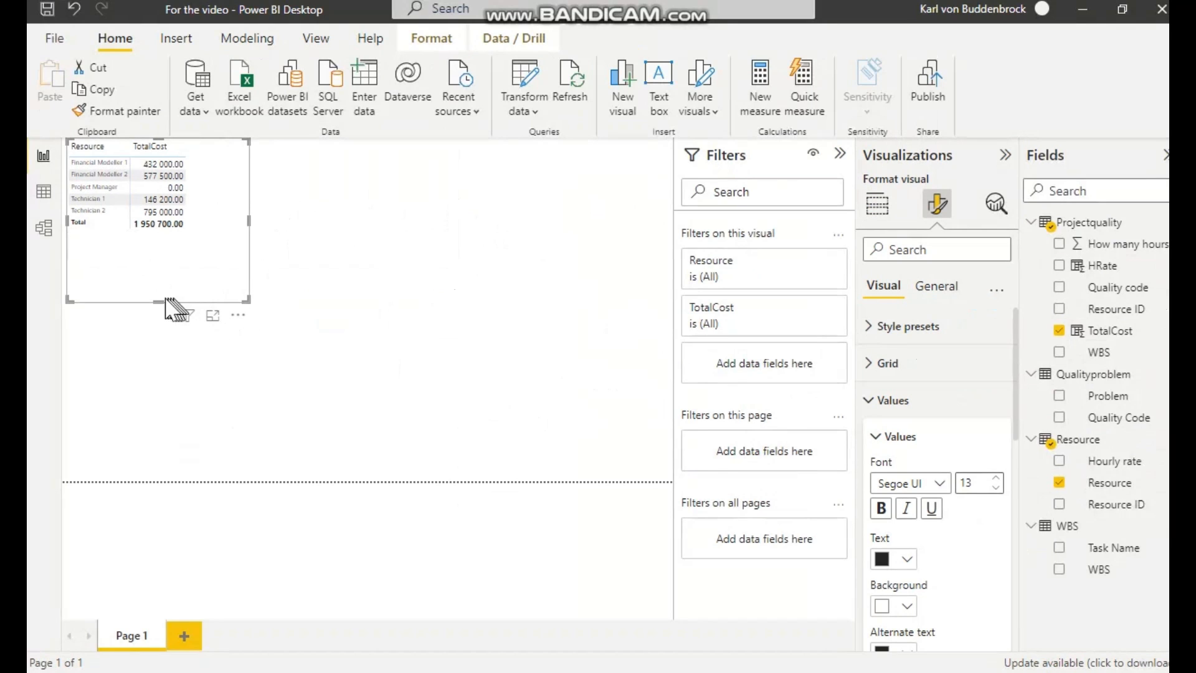
{"action": "left_click_drag", "start_coordinate": [166, 305], "coordinate": [162, 261]}
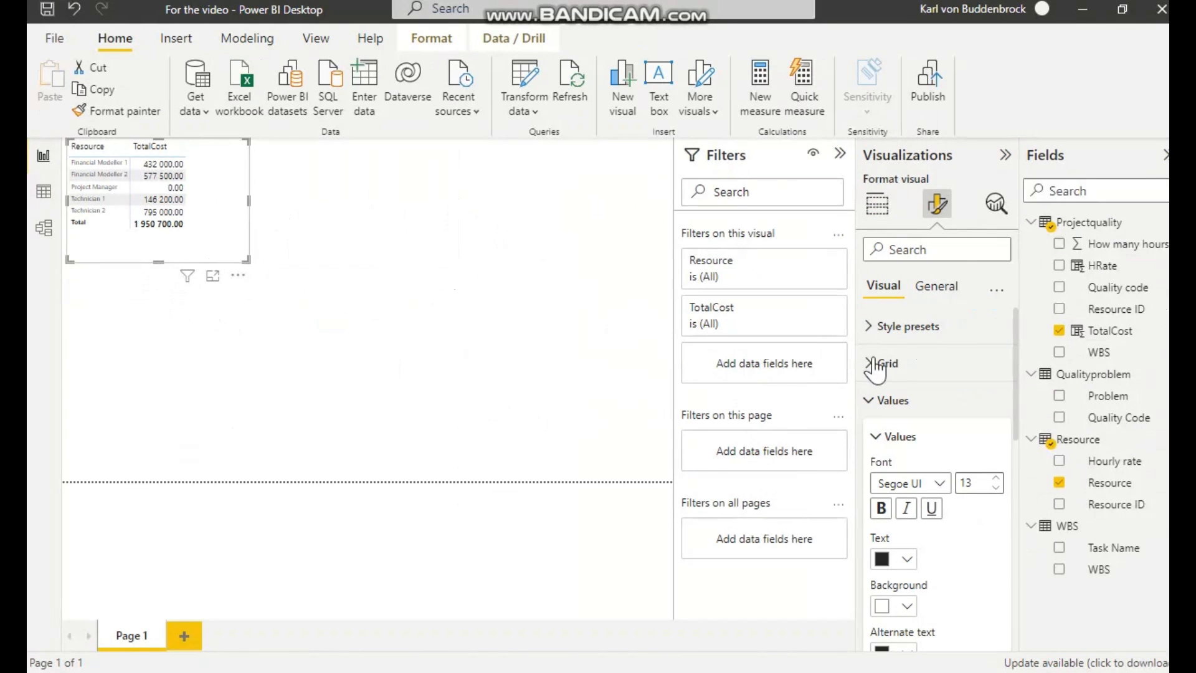
{"action": "left_click", "coordinate": [839, 153]}
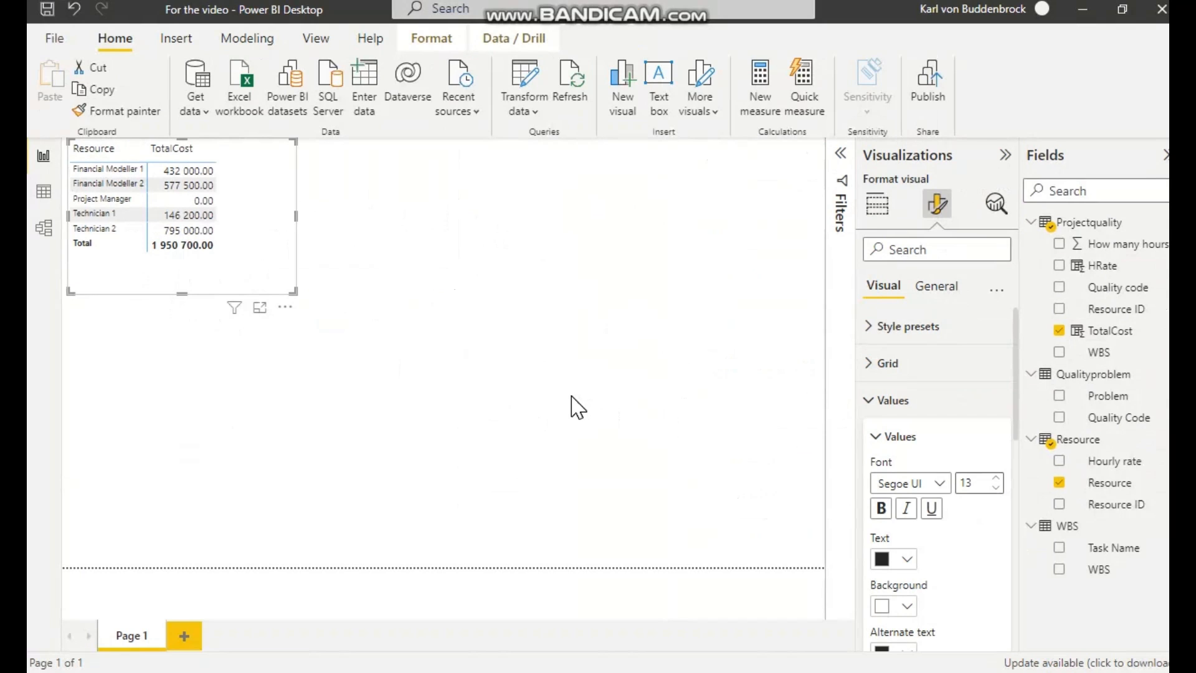
- Add a slicer below the matrix based on the Problem field of the Qualityproblem table
{"action": "left_click", "coordinate": [410, 275]}
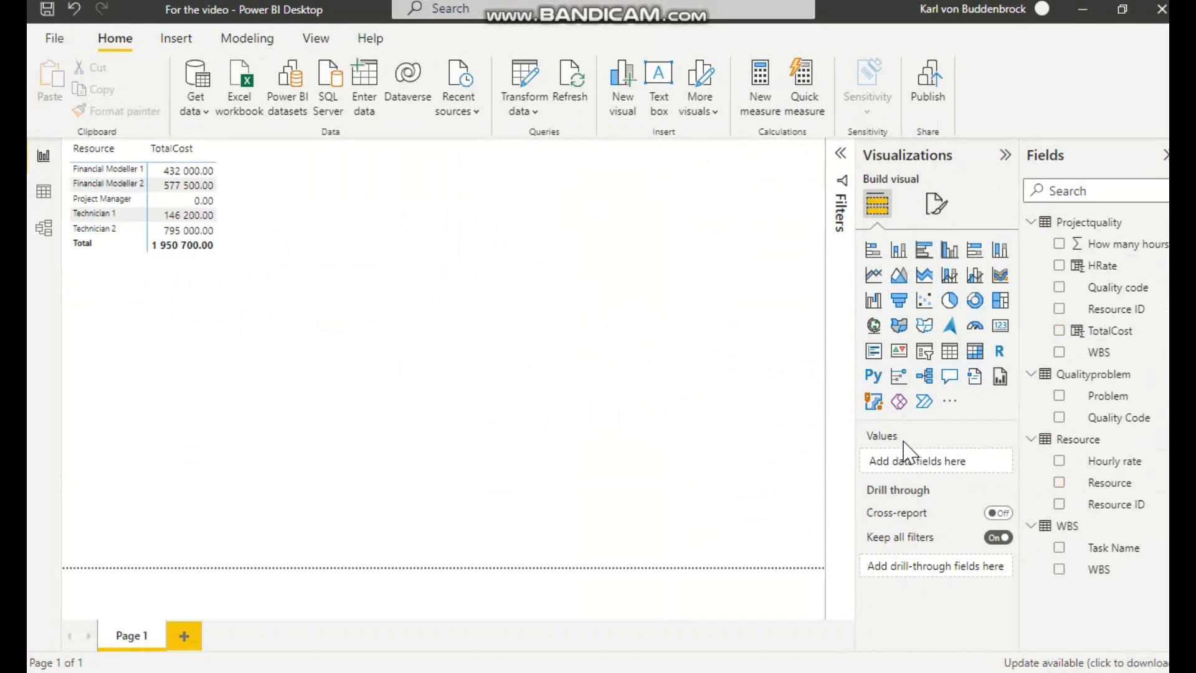
{"action": "left_click", "coordinate": [925, 352]}
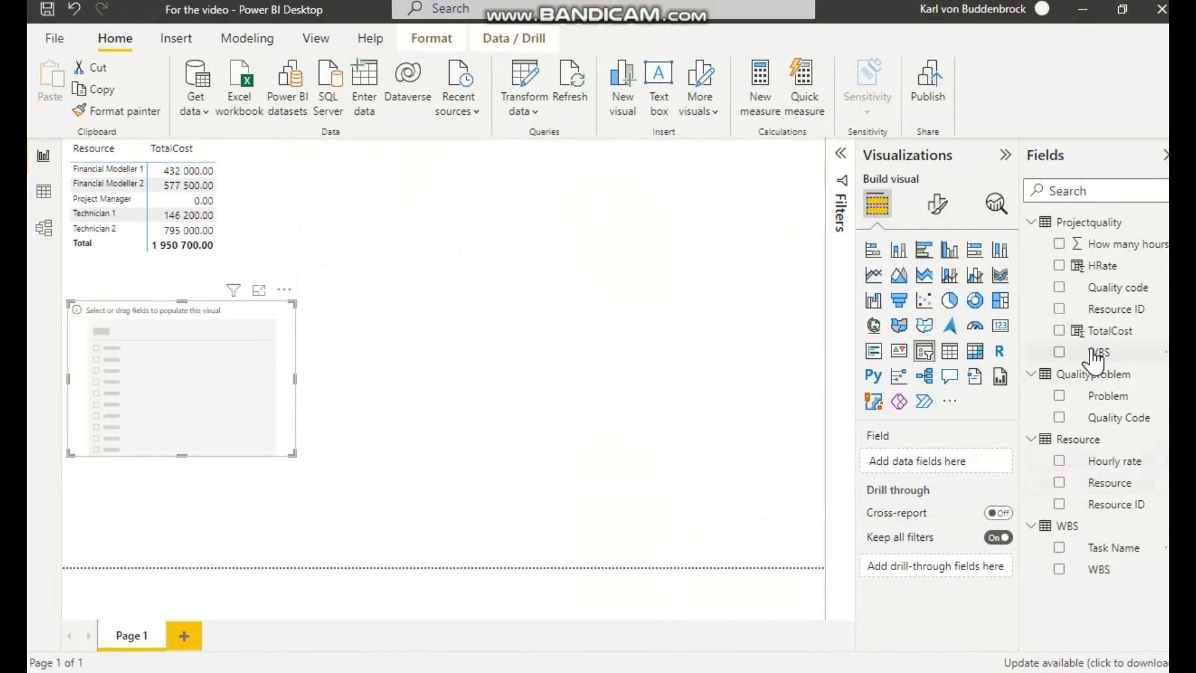
{"action": "left_click", "coordinate": [1058, 395]}
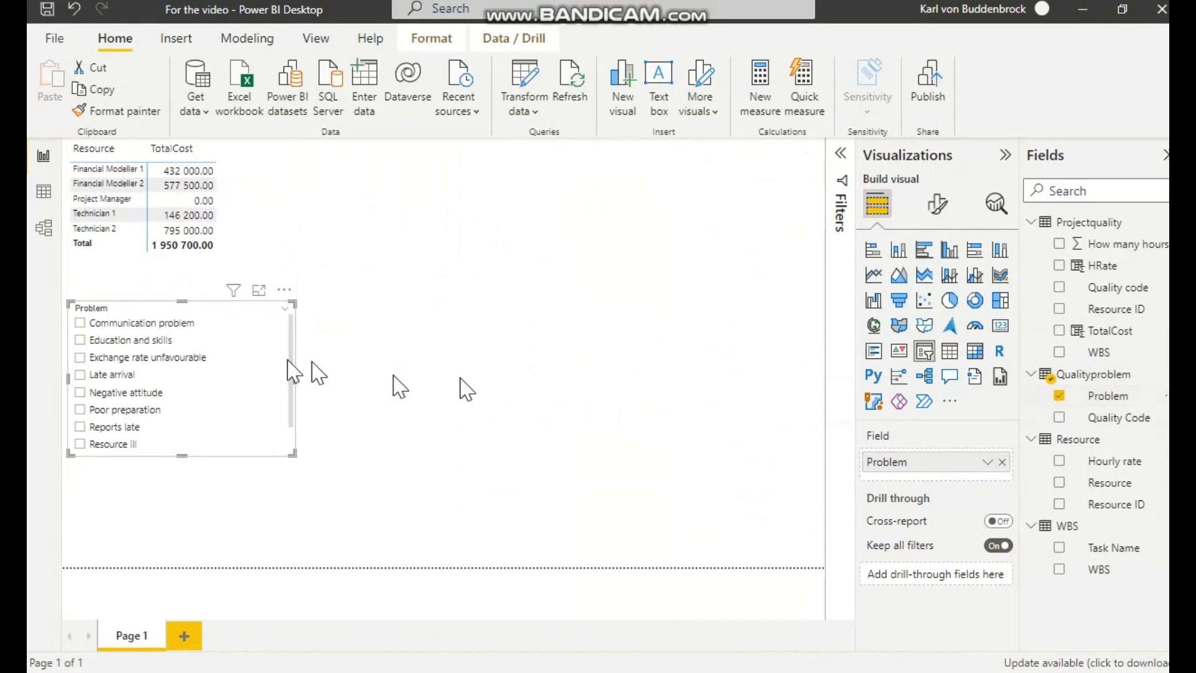
- Filter the matrix by Education and skills and by Late arrival to compare their costs, and clear the slicer selection
{"action": "left_click", "coordinate": [79, 340]}
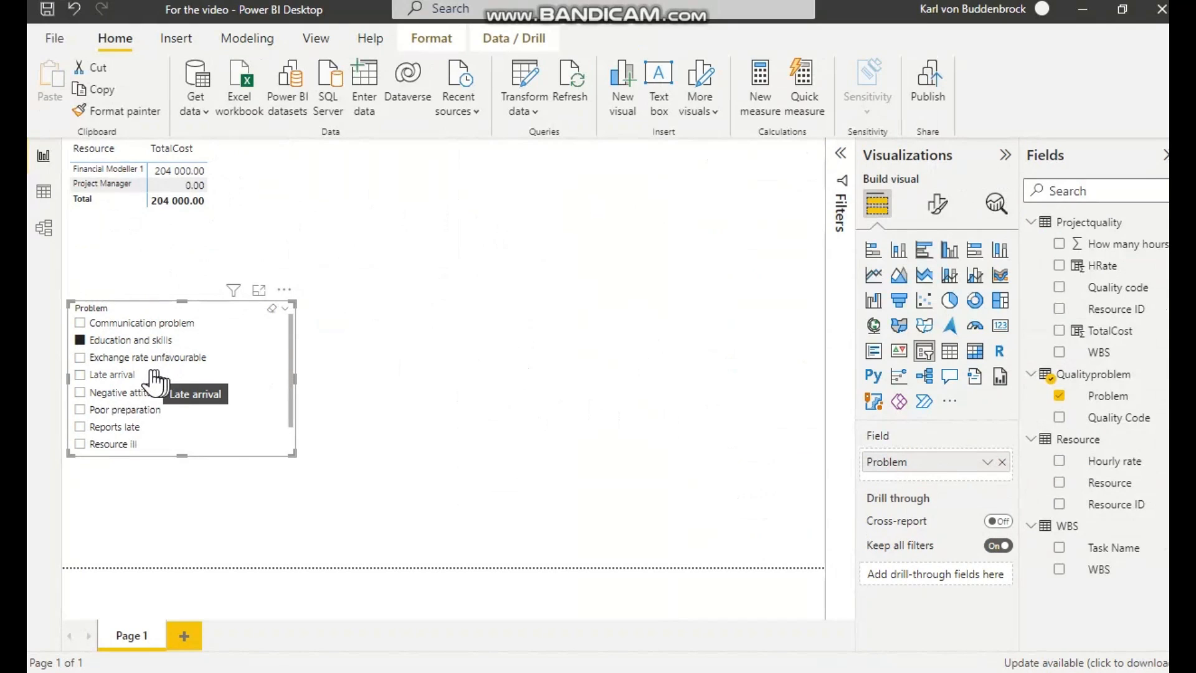
{"action": "left_click", "coordinate": [80, 376]}
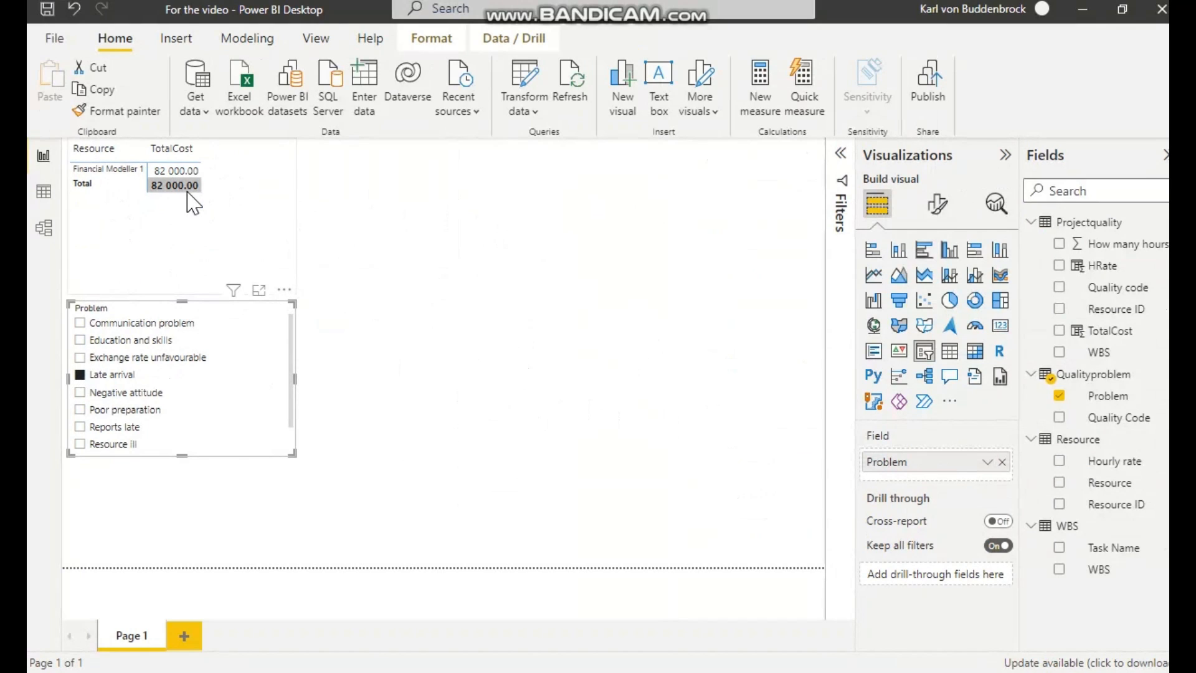
{"action": "left_click", "coordinate": [80, 375]}
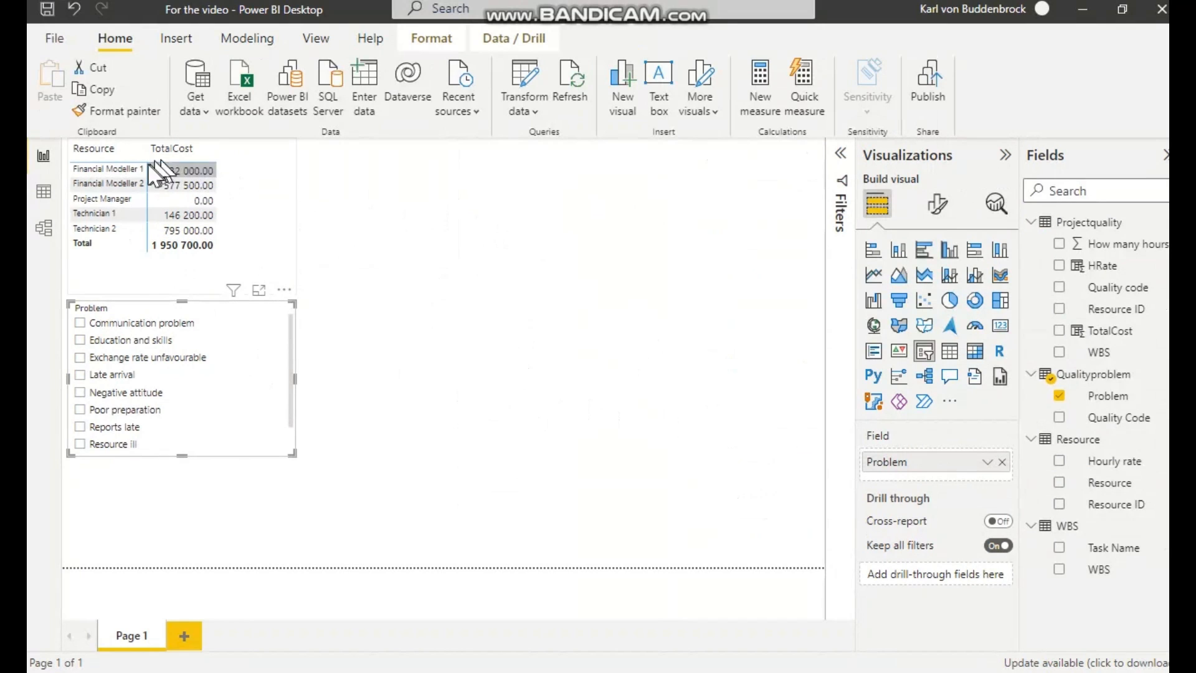
- Add Task Name from the WBS table to the matrix columns and widen the matrix to fit all task columns
{"action": "left_click", "coordinate": [127, 168]}
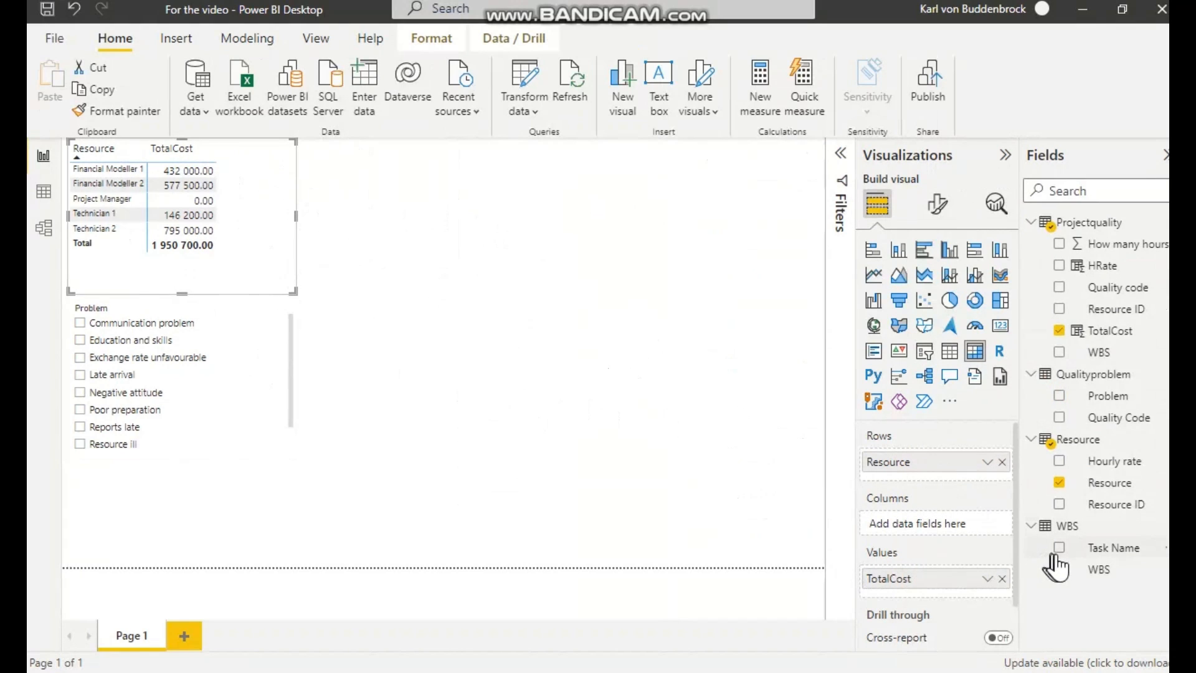
{"action": "left_click_drag", "start_coordinate": [1061, 548], "coordinate": [921, 523]}
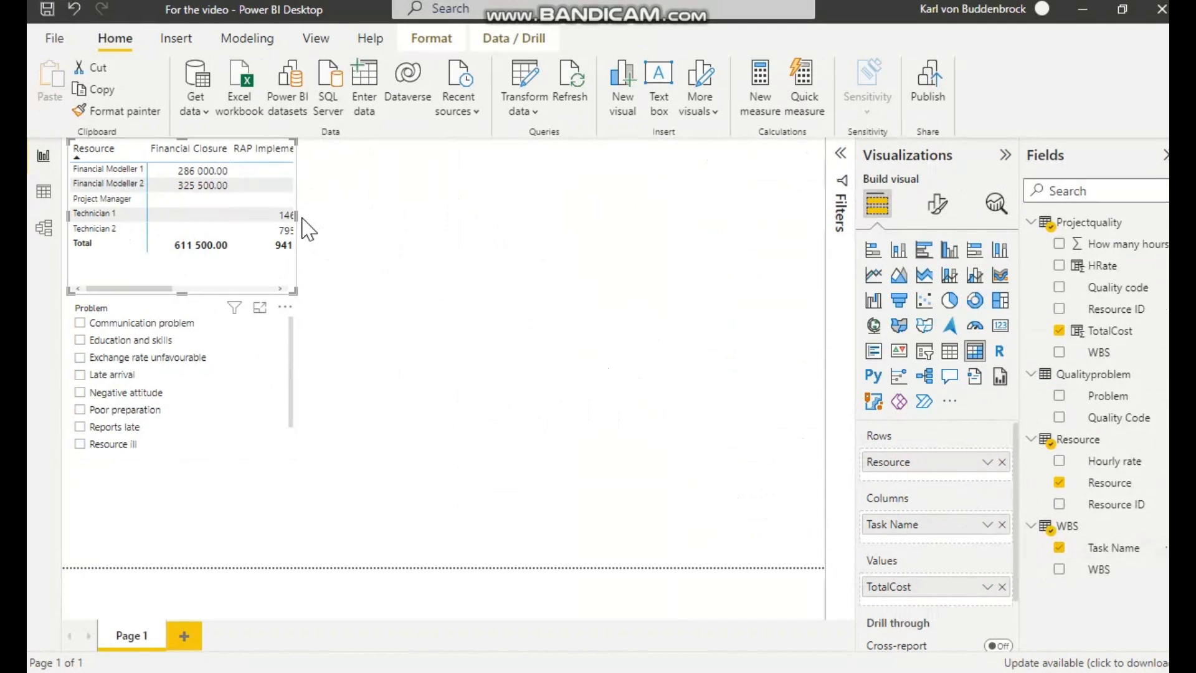
{"action": "left_click_drag", "start_coordinate": [294, 217], "coordinate": [579, 234]}
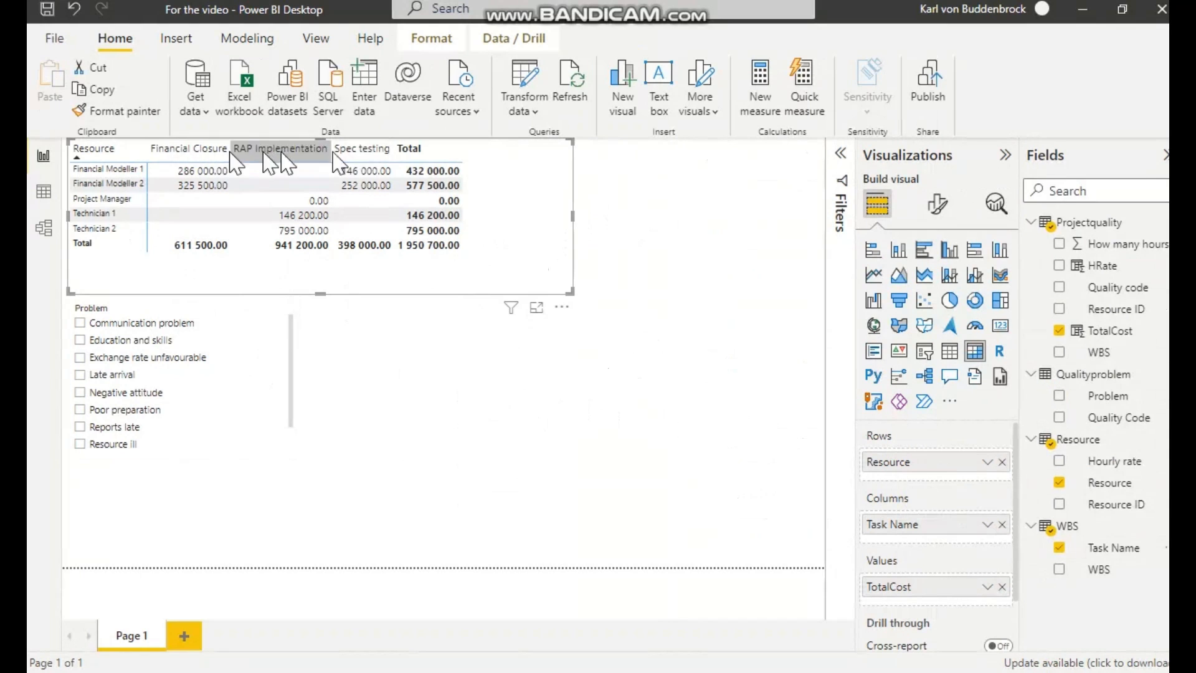
- Check the tasks against the MTEMBURA Power Line schedule in Project, and try the Late arrival filter on the matrix back in Power BI
{"action": "left_click", "coordinate": [781, 671]}
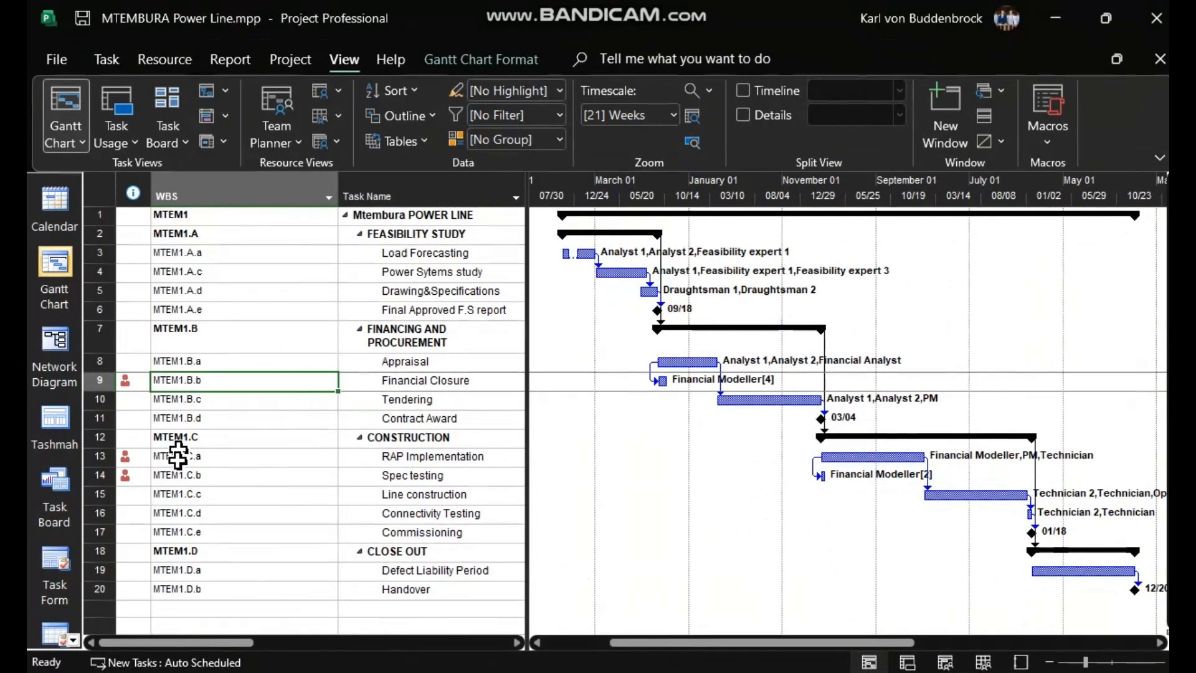
{"action": "left_click", "coordinate": [1054, 20]}
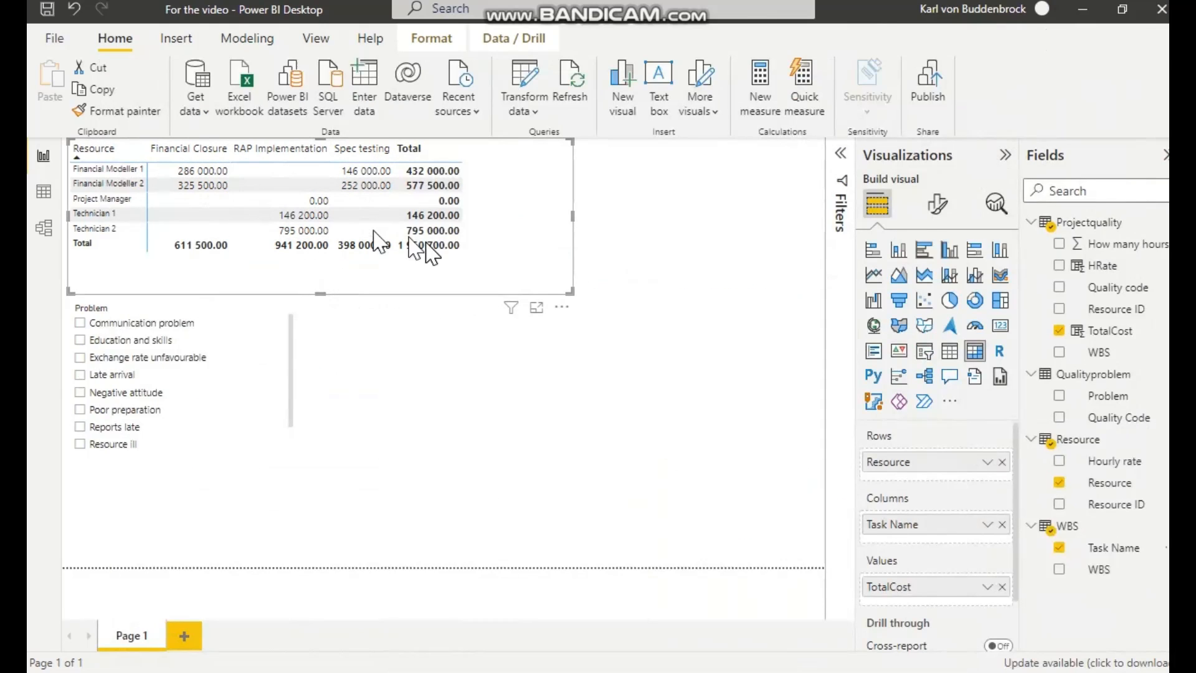
{"action": "left_click", "coordinate": [80, 375]}
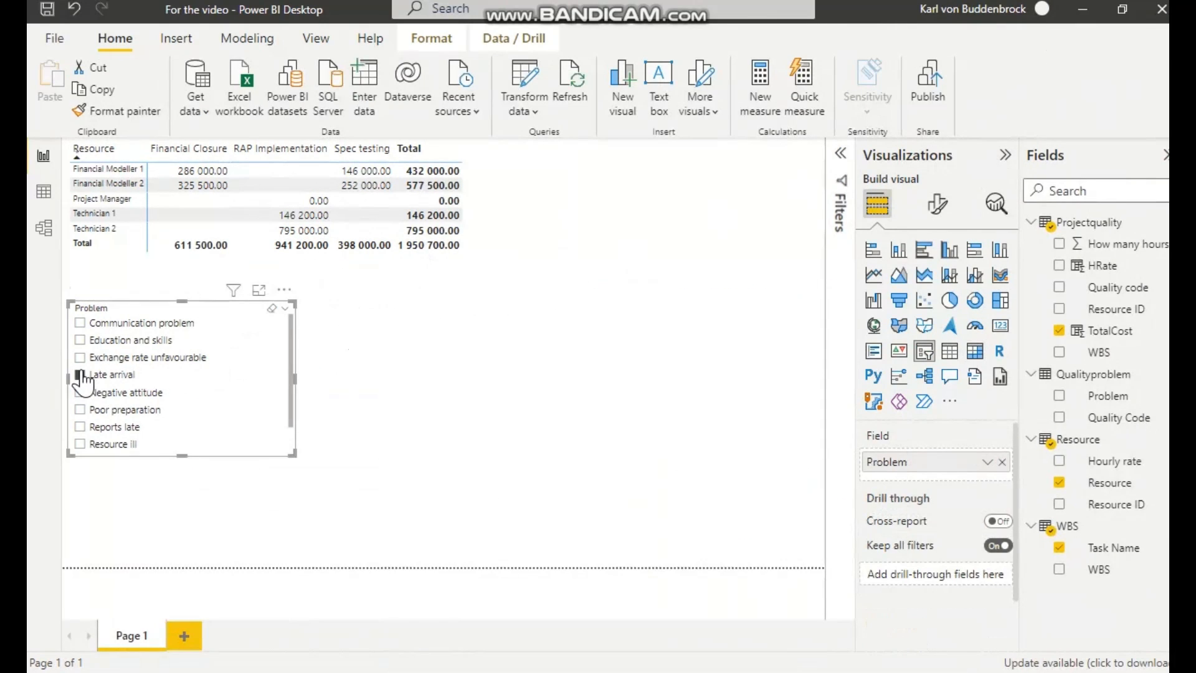
{"action": "left_click", "coordinate": [80, 375]}
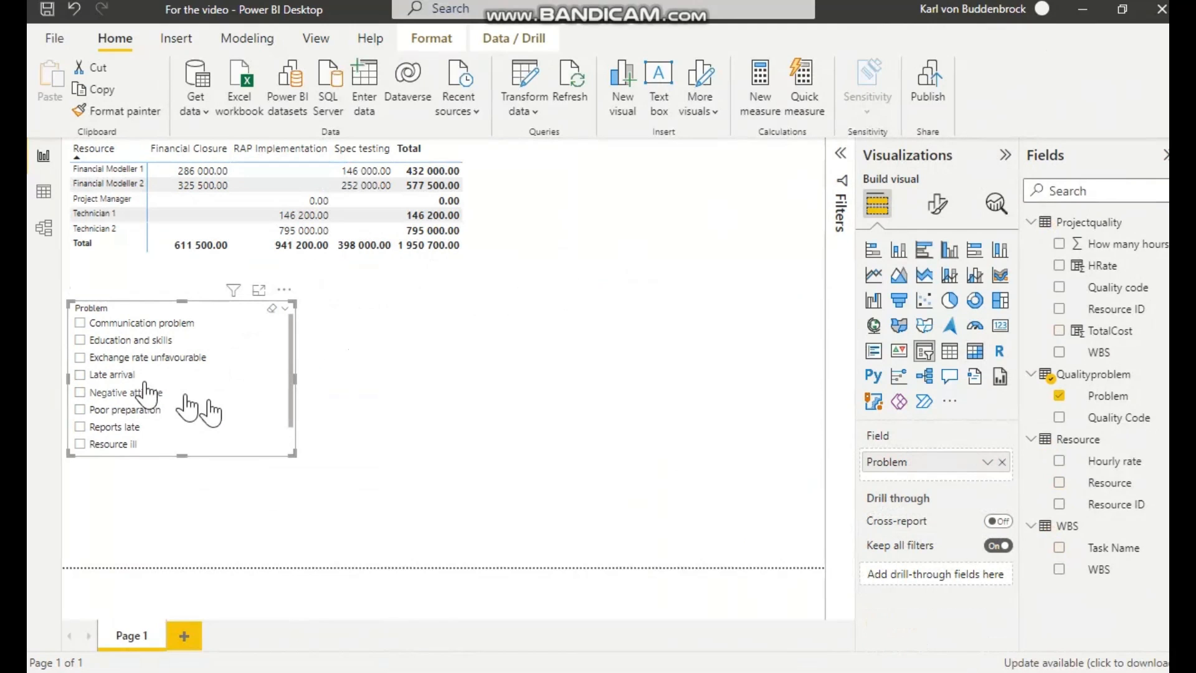